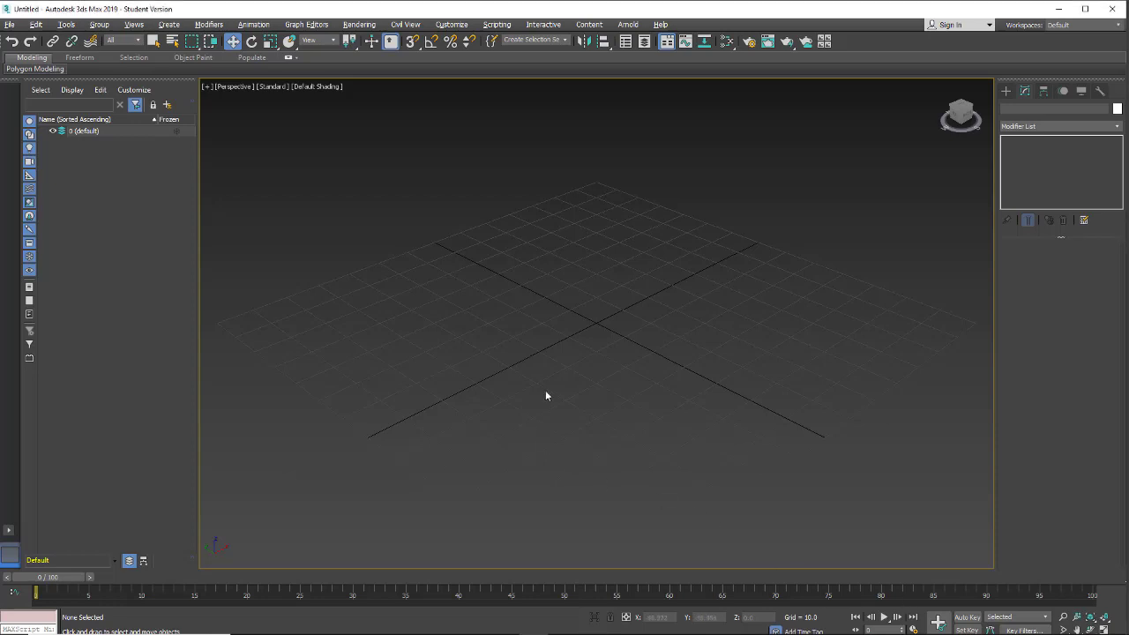
Choose the Snow emitter under Create > Particle Systems, showing viewport count 100 and flake size 2.0.
left_click(1006, 92)
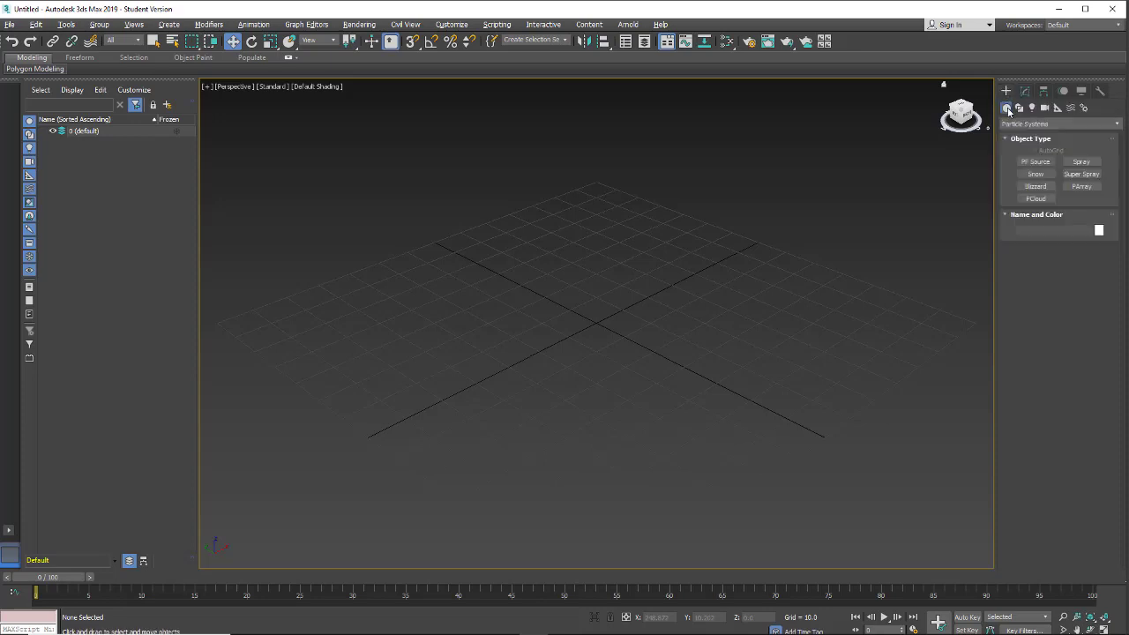
left_click(1016, 124)
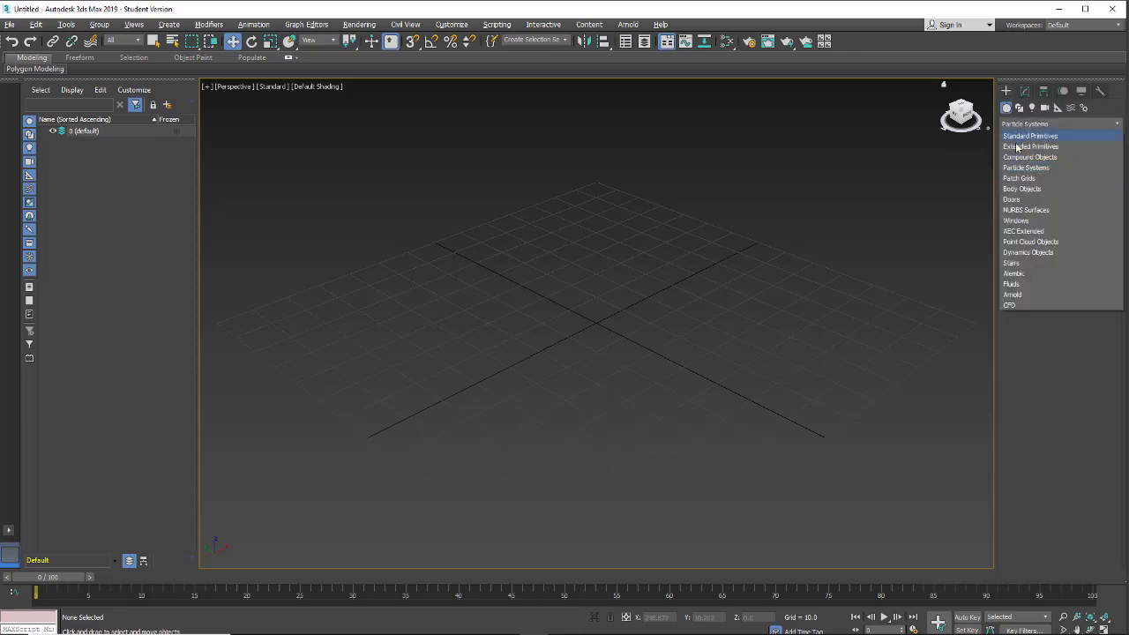
left_click(1028, 169)
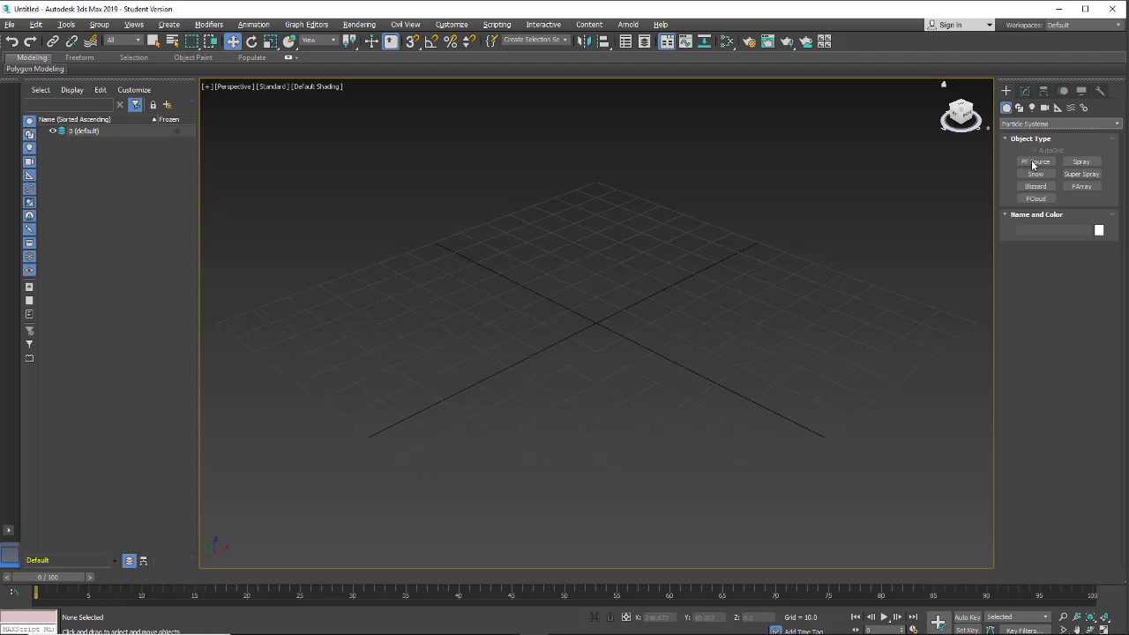
left_click(1036, 186)
left_click(1077, 187)
left_click(1025, 199)
left_click(1028, 176)
Draw an 80.06 × 67.55 Snow emitter, lift it to Z 41.422, and show its Modify parameters.
left_click(1032, 176)
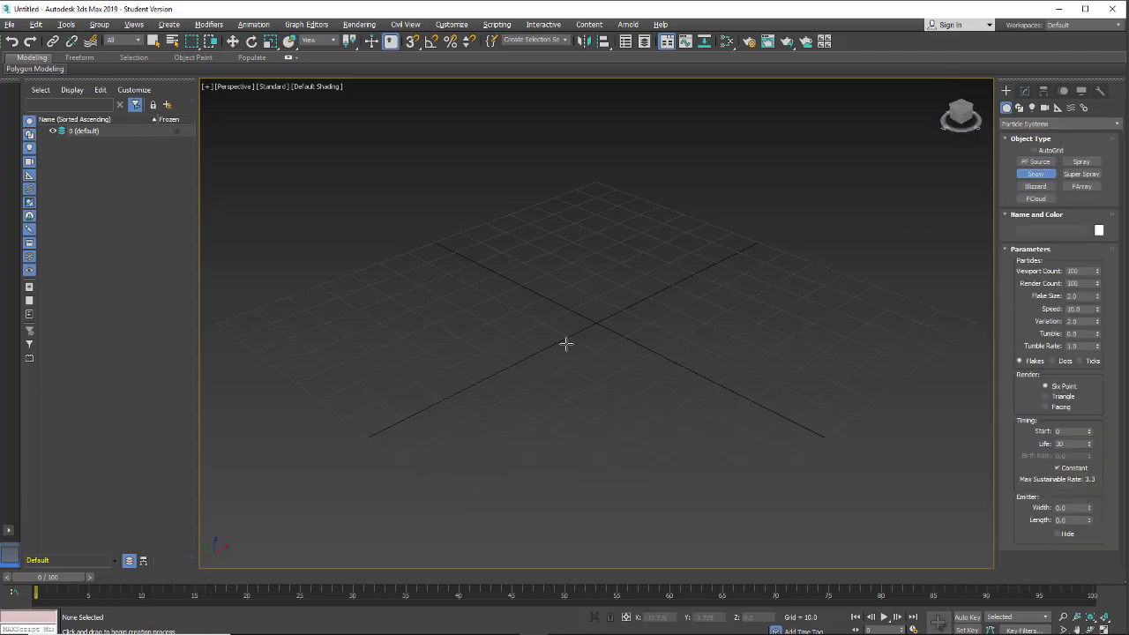
left_click_drag(606, 251, 575, 459)
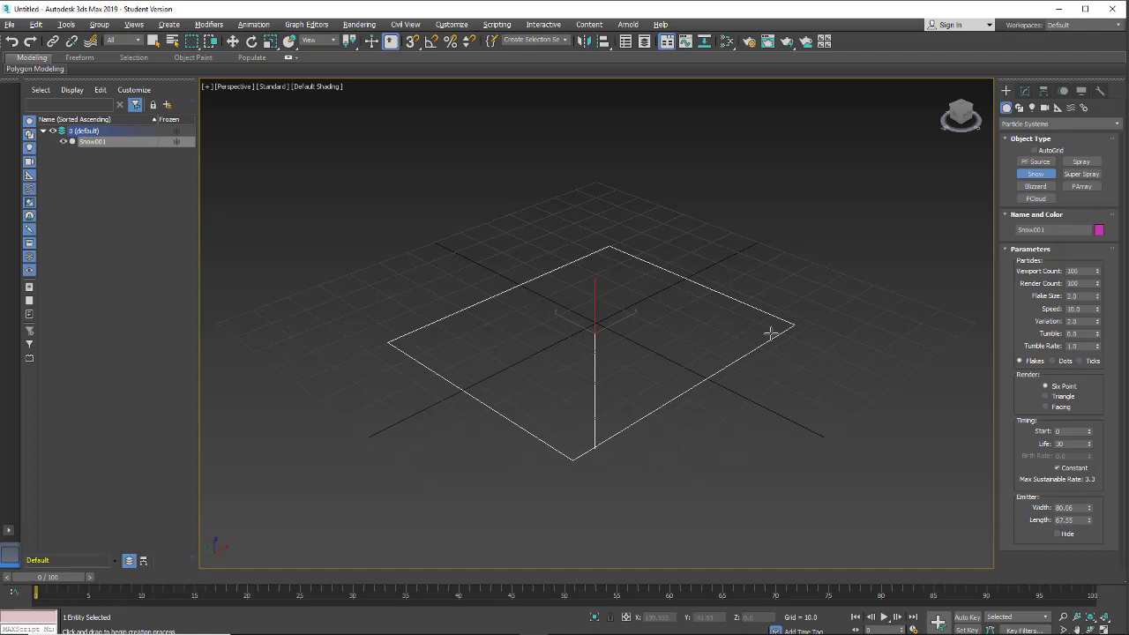
key("w")
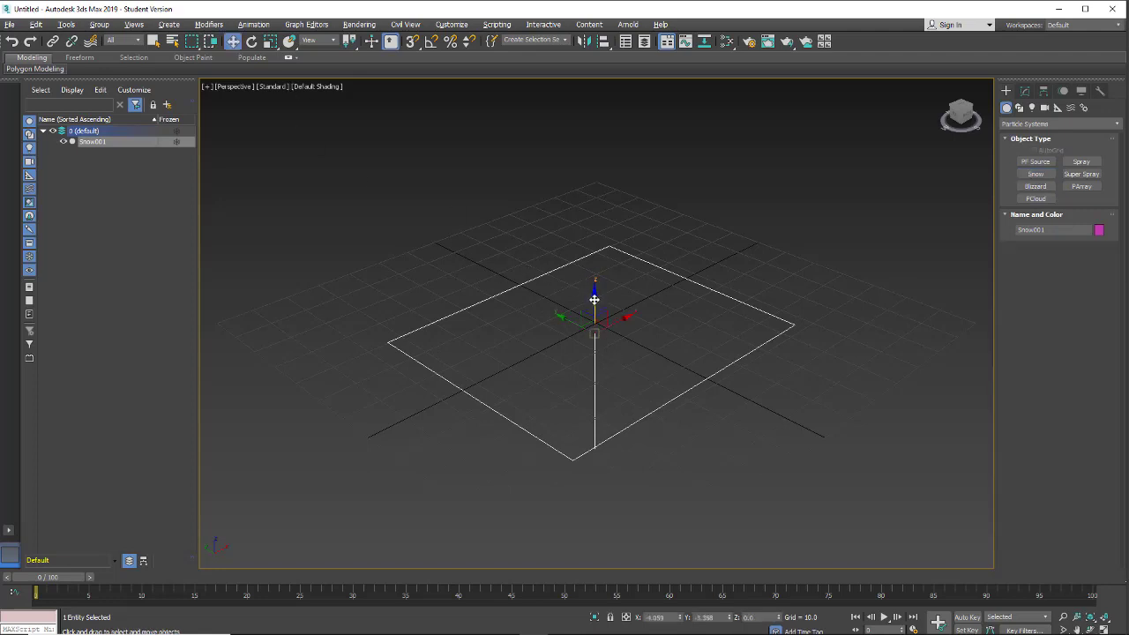
left_click_drag(597, 300, 596, 270)
middle_click_drag(626, 352, 636, 329, "alt")
left_click(1024, 91)
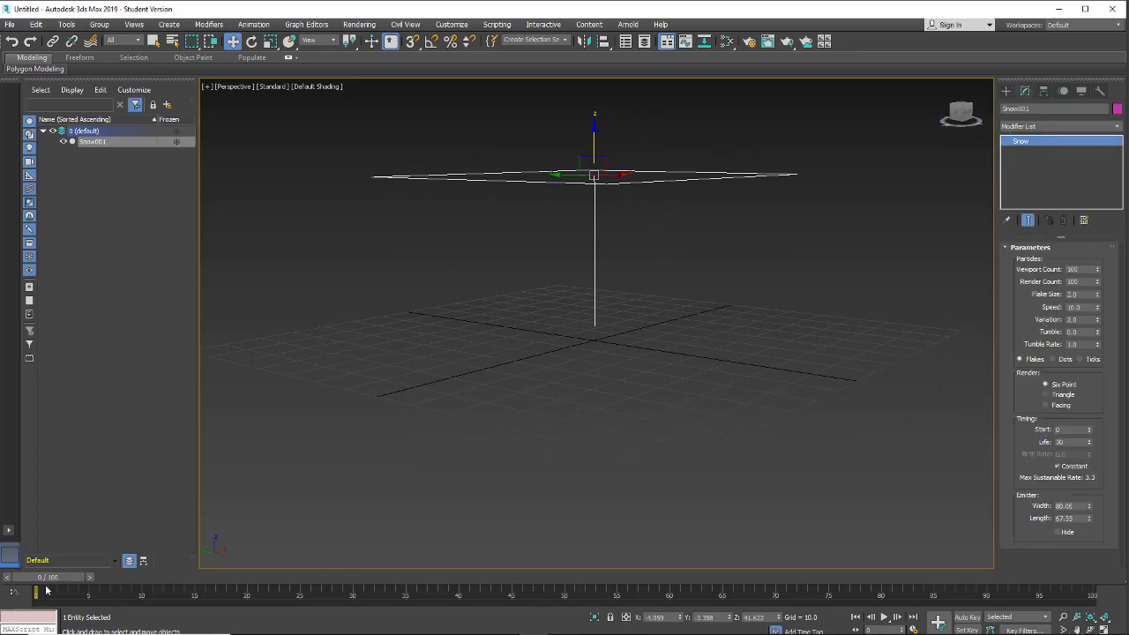
Preview the falling snow, change Flake Size to 1.78, and rewind the timeline to frame 0.
left_click_drag(46, 591, 323, 610)
key("w")
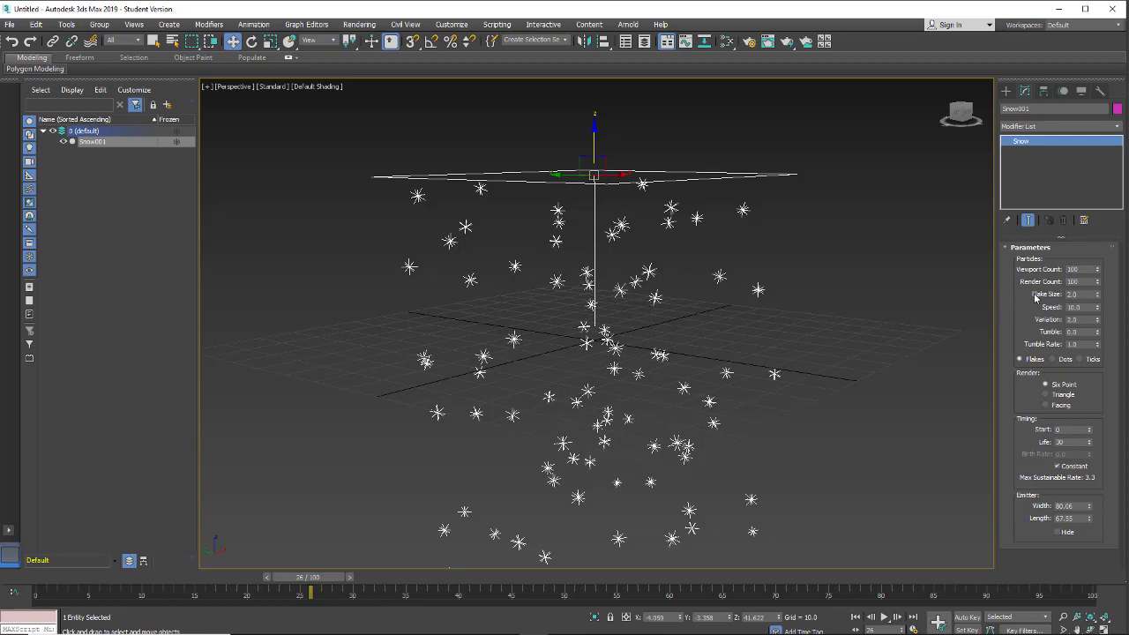
mouse_move(1099, 298)
left_mouse_down()
mouse_move(1100, 282)
mouse_move(1099, 299)
left_mouse_up()
left_click_drag(287, 579, 44, 578)
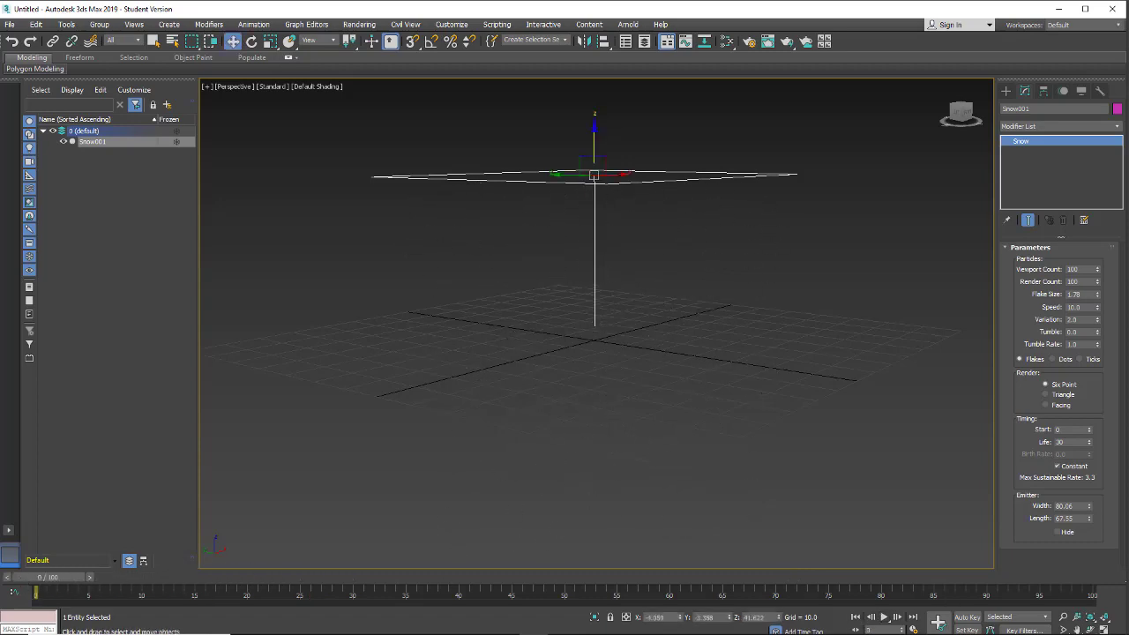
Play the snow animation, then switch the particle display from Ticks to Dots.
left_click(884, 617)
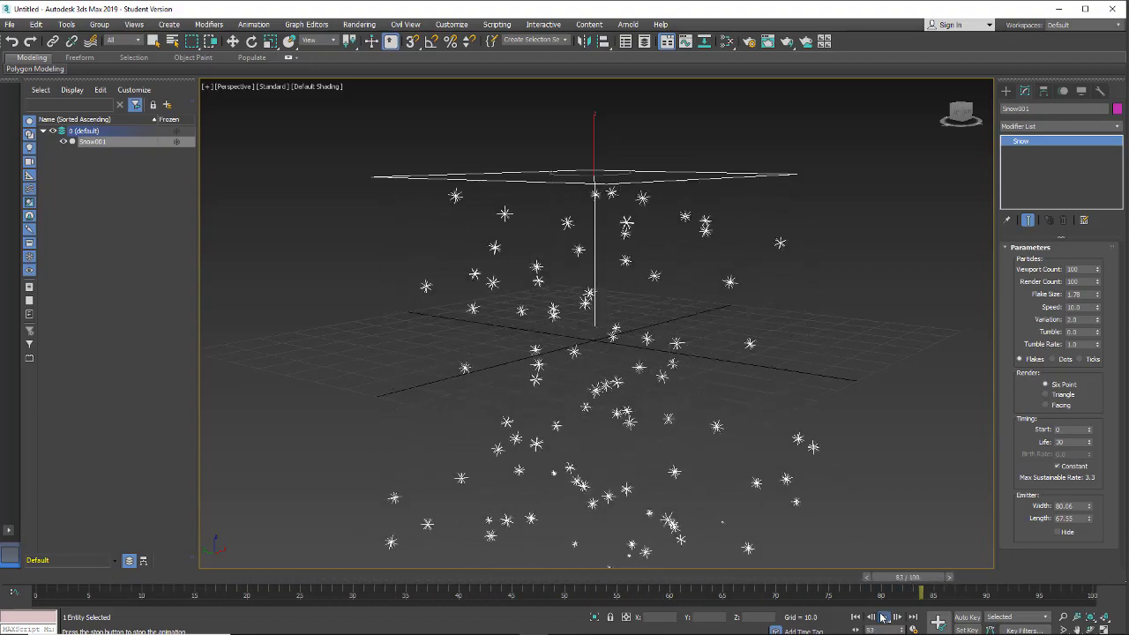
left_click(884, 617)
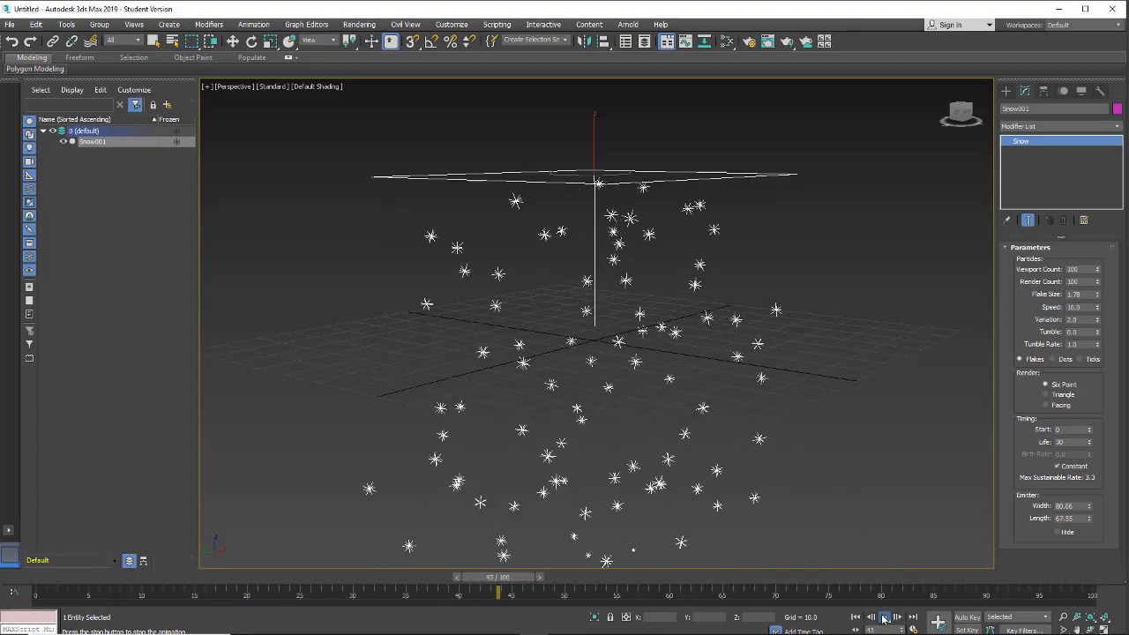
left_click_drag(481, 572, 212, 577)
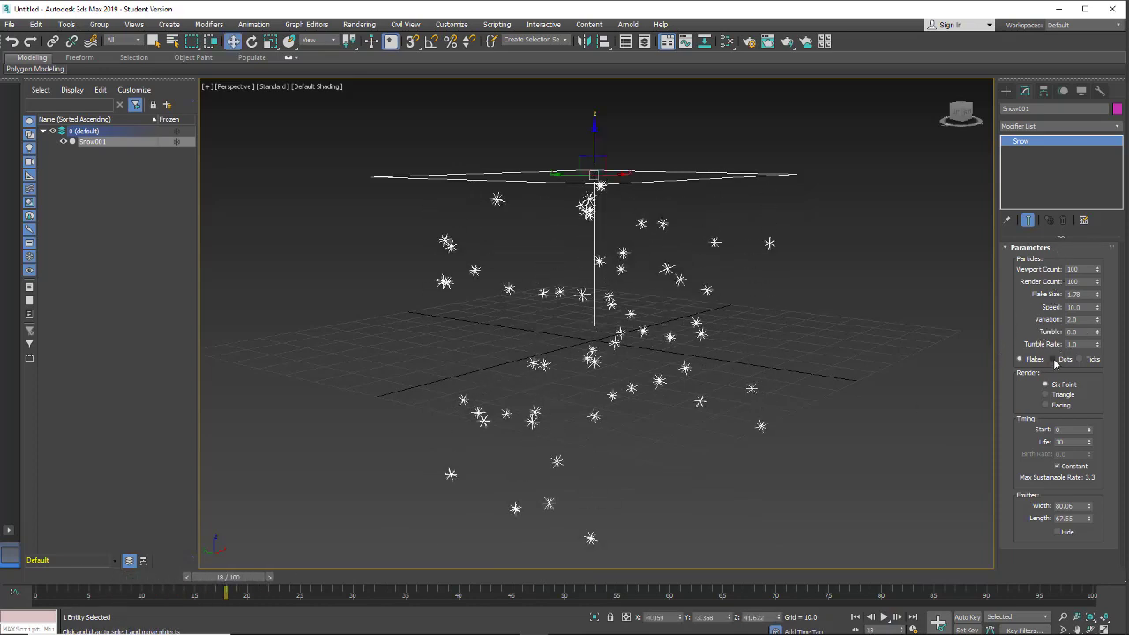
left_click(1078, 360)
left_click(1055, 360)
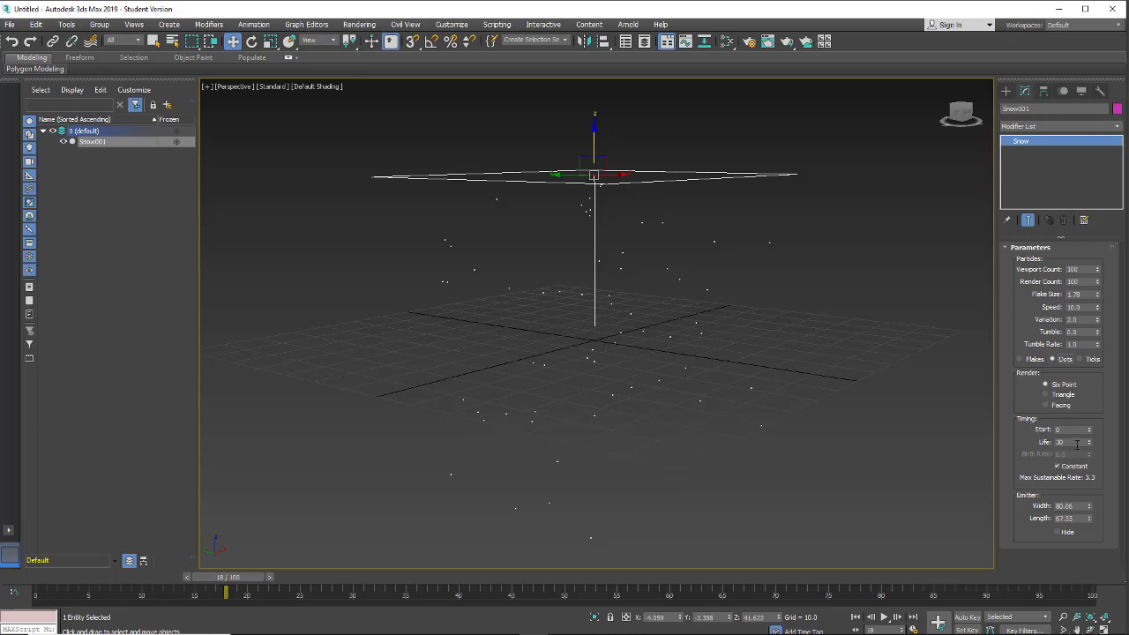
Widen the Snow emitter from 80.06 to 94.471 while checking frames around 32.
left_click_drag(247, 593, 373, 591)
key("w")
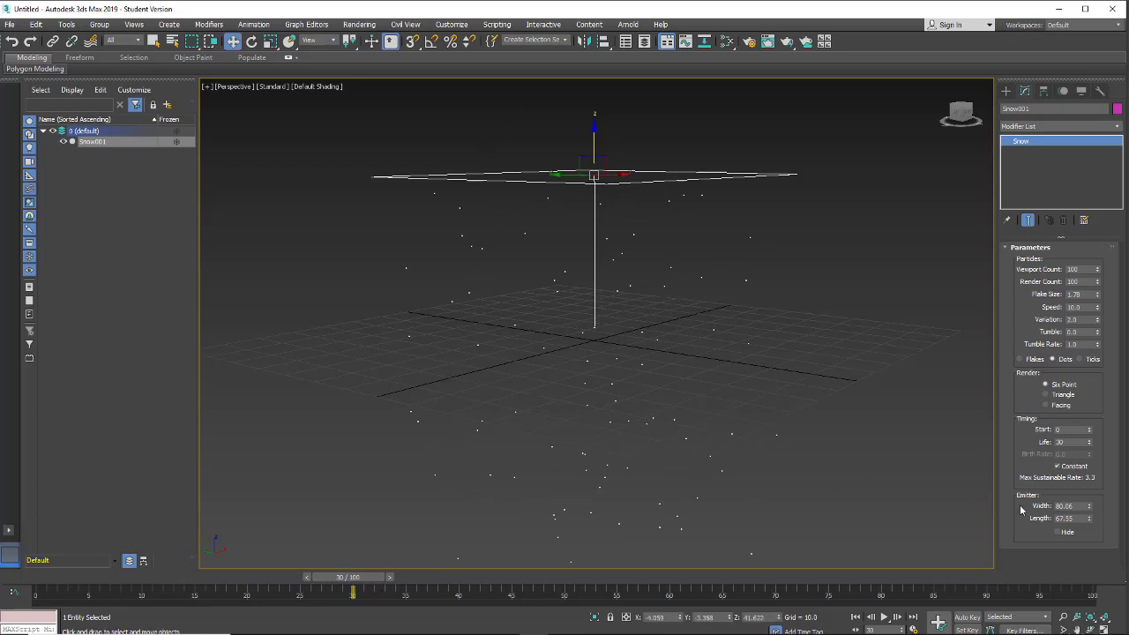
left_click_drag(375, 586, 420, 608)
key("w")
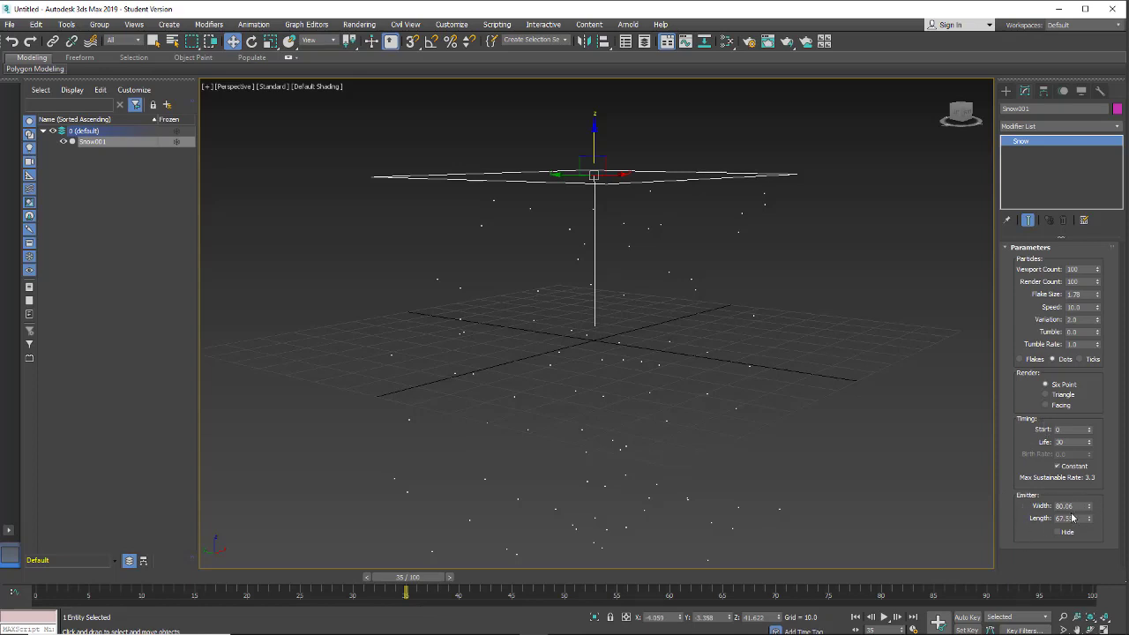
left_click_drag(1090, 505, 1008, 144)
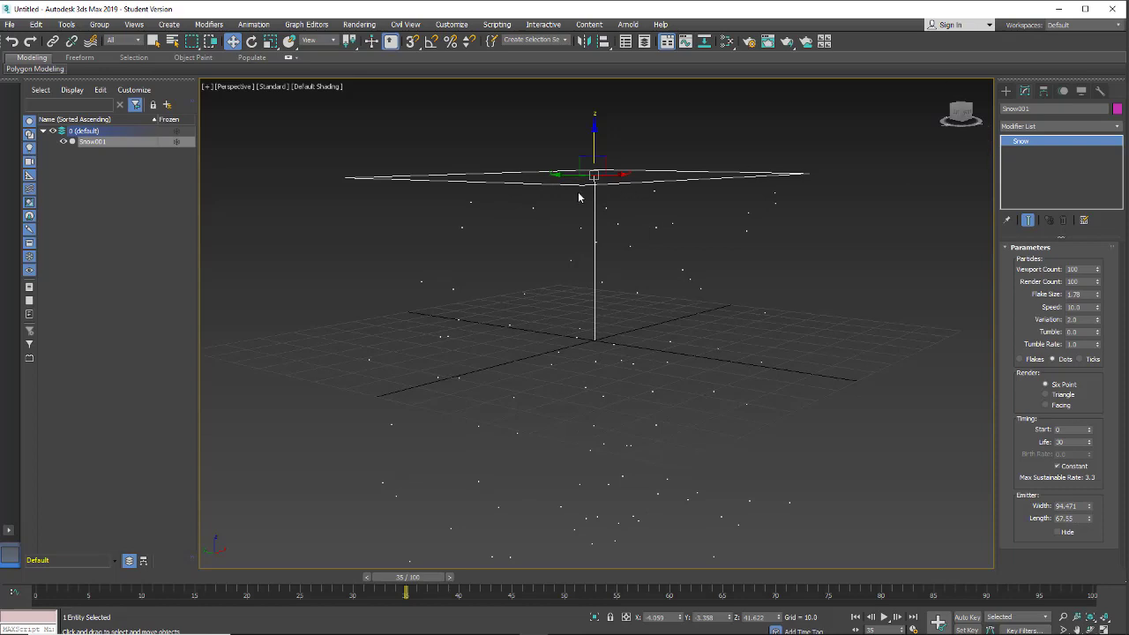
Delete Snow001 and draw a 101.737 × 76.057 Blizzard emitter on the grid.
key("Delete")
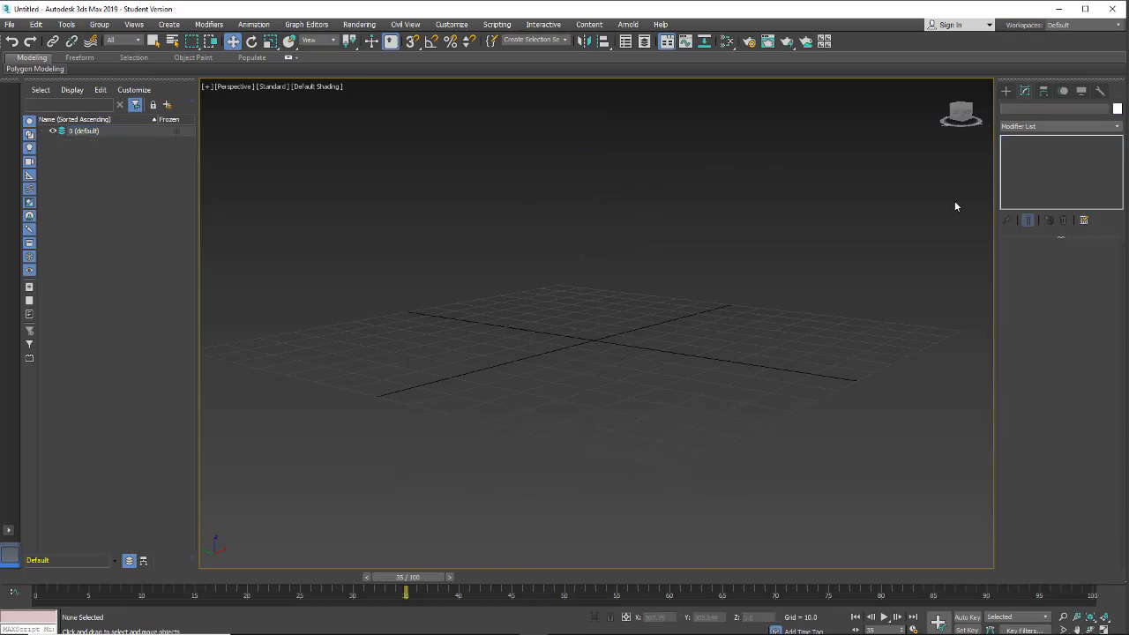
left_click(1006, 90)
left_click(1036, 186)
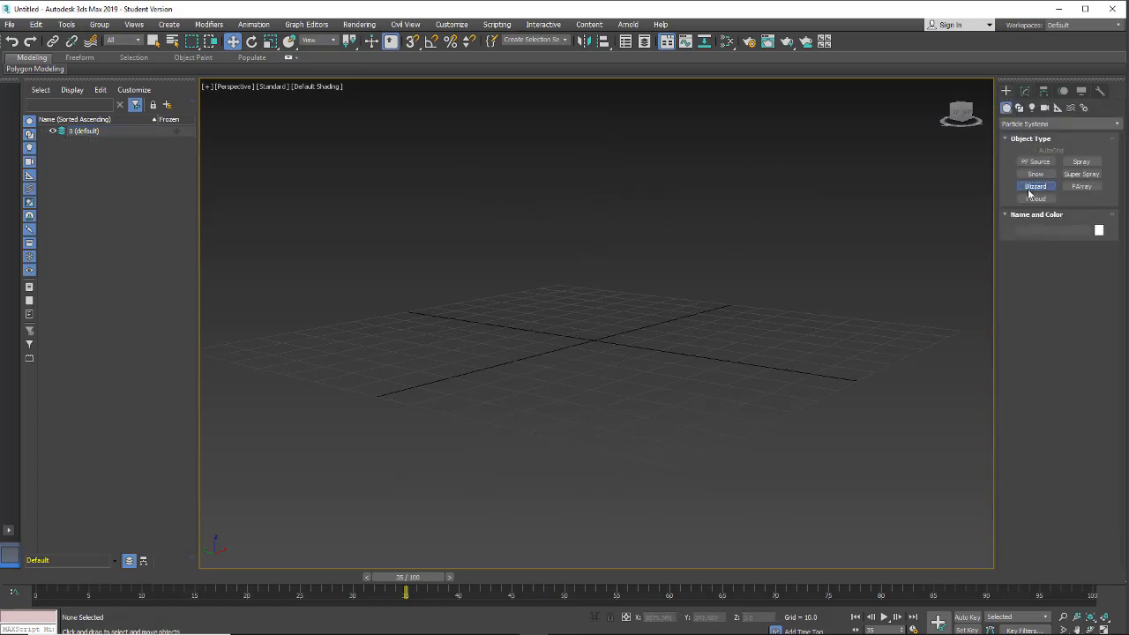
left_click_drag(616, 324, 606, 516)
right_click(597, 320)
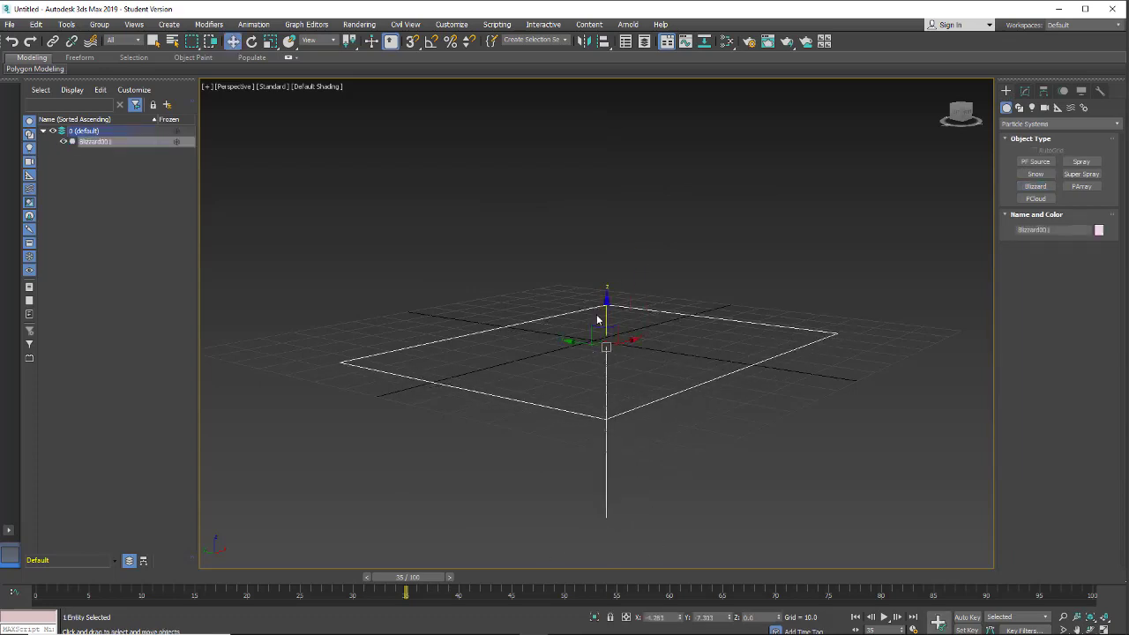
Raise the Blizzard emitter high above the grid and show its parameters at frame 4.
left_click_drag(608, 316, 633, 109)
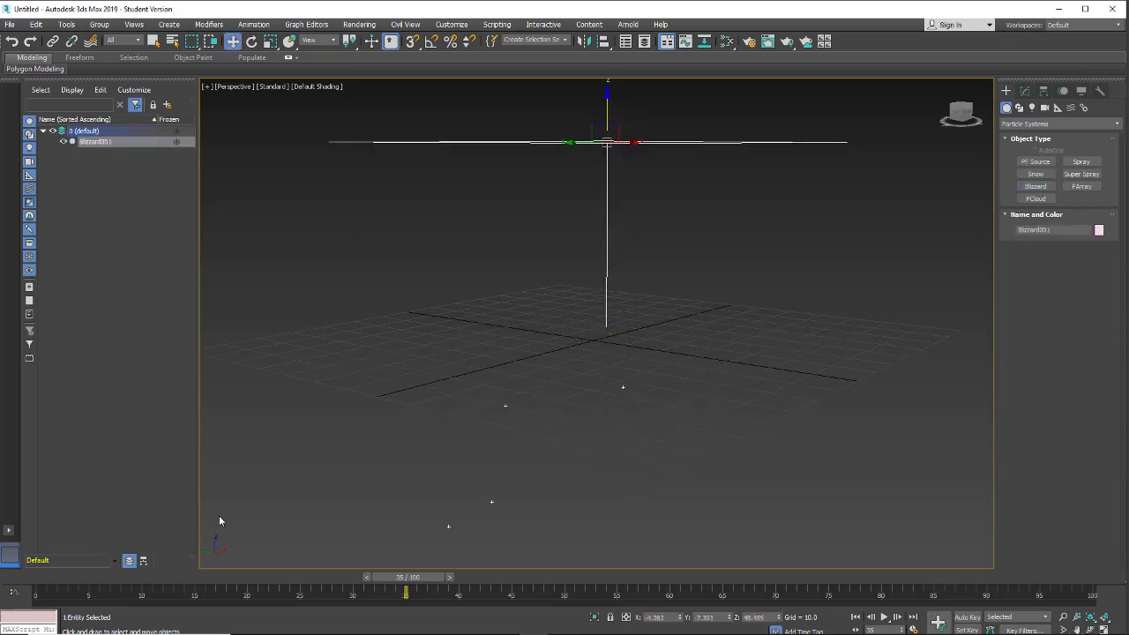
left_click_drag(394, 578, 74, 579)
left_click(1025, 91)
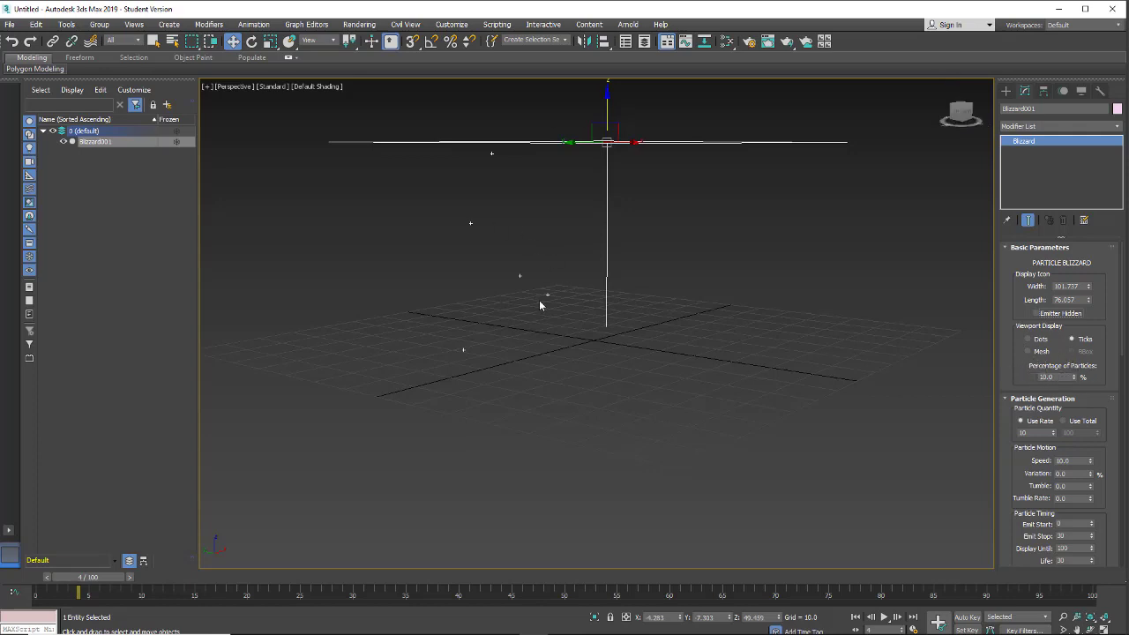
Switch Blizzard to a fixed total particle count of 1000.
left_click(1065, 422)
double_click(1078, 432)
type("1000")
key("Return")
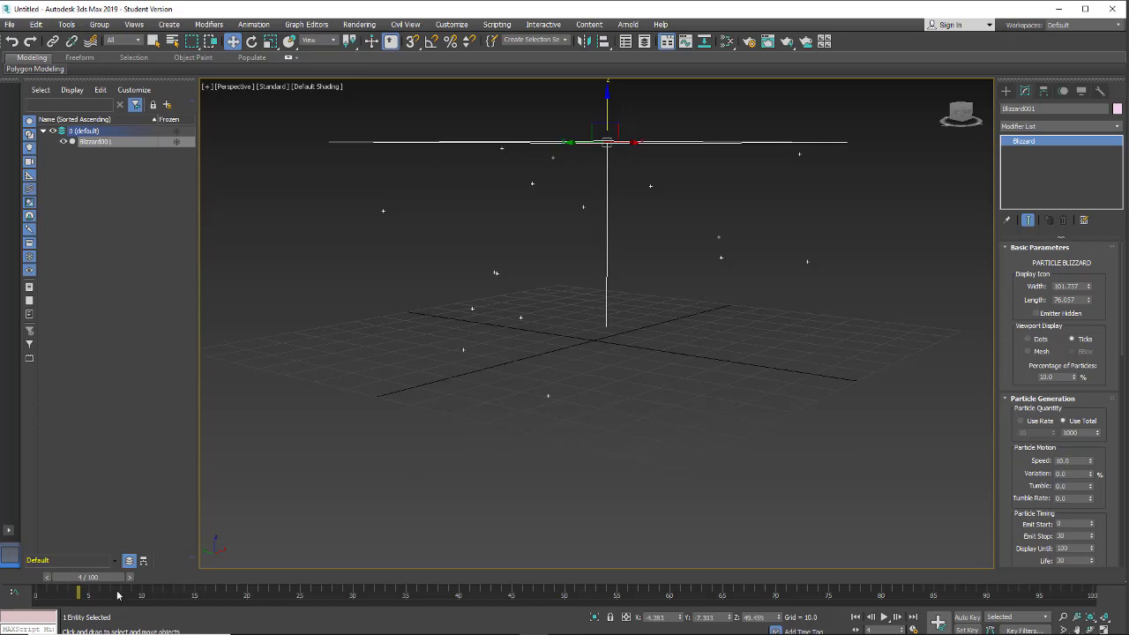
Set Emit Stop to 60 and scrub to about frame 59 to watch particles fall.
left_click_drag(78, 580, 346, 612)
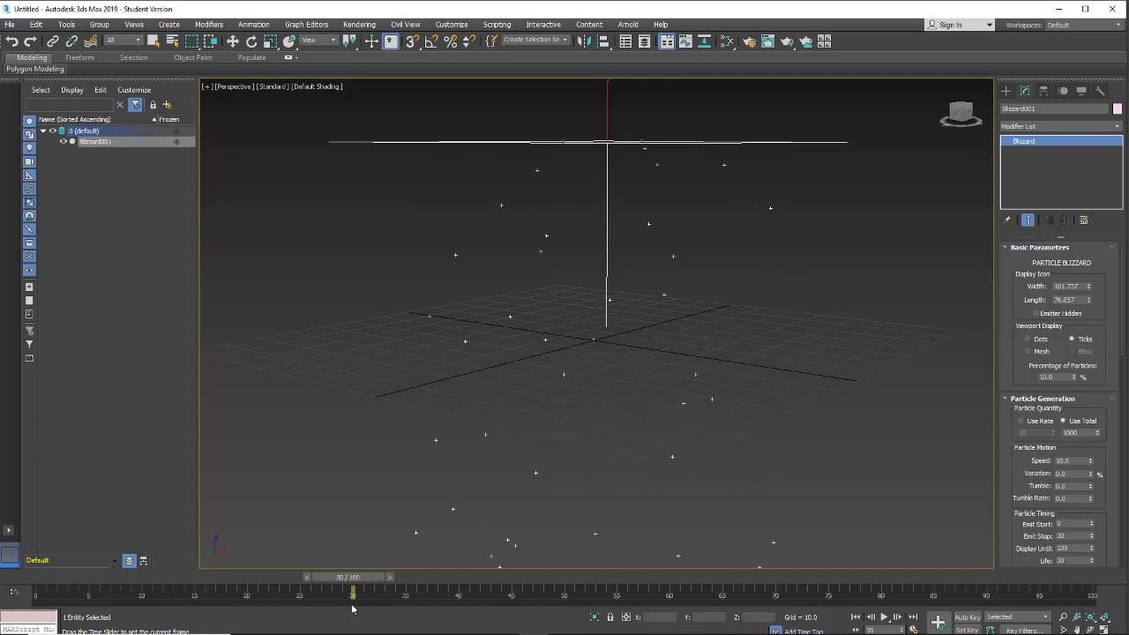
key("w")
left_click_drag(1024, 538, 1014, 453)
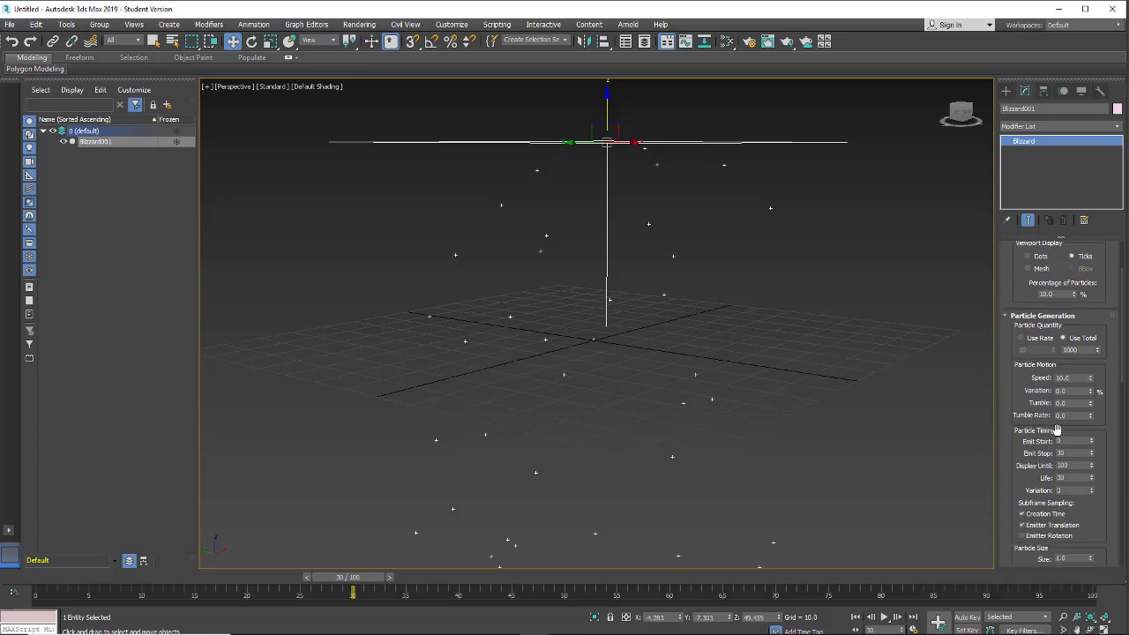
double_click(1071, 452)
left_click_drag(339, 579, 89, 578)
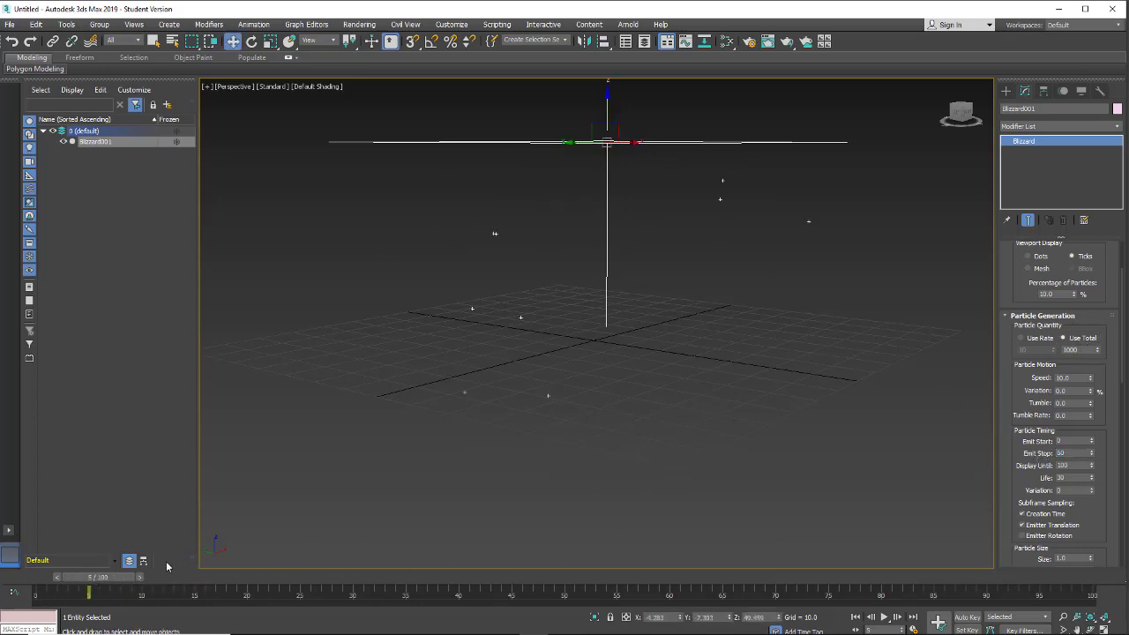
left_click_drag(110, 578, 705, 590)
key("w")
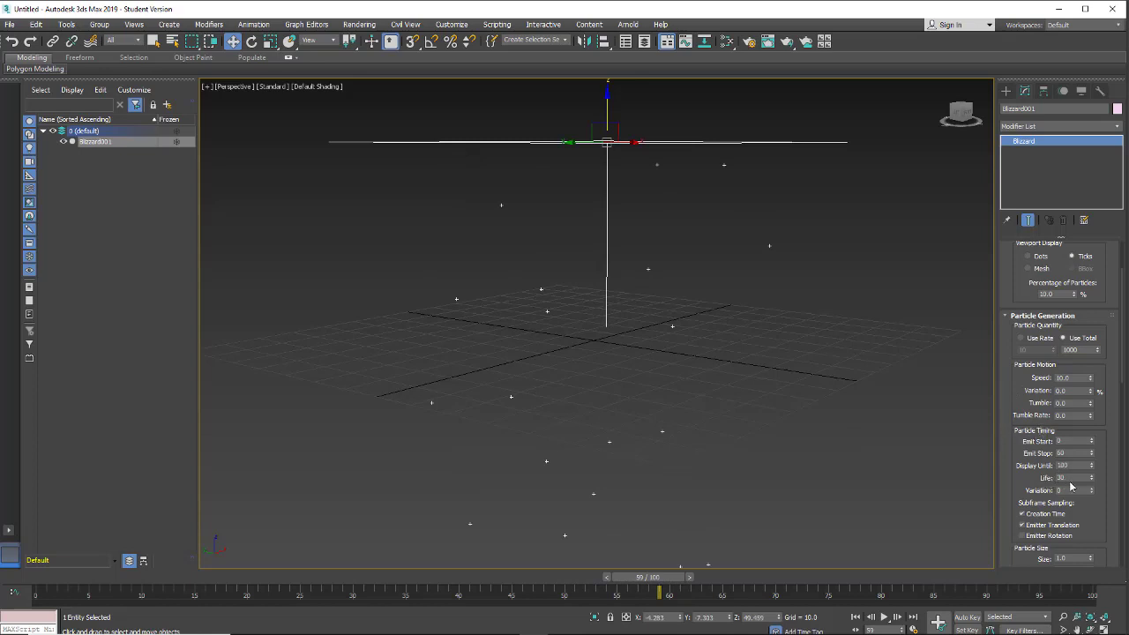
left_click_drag(1014, 487, 1026, 358)
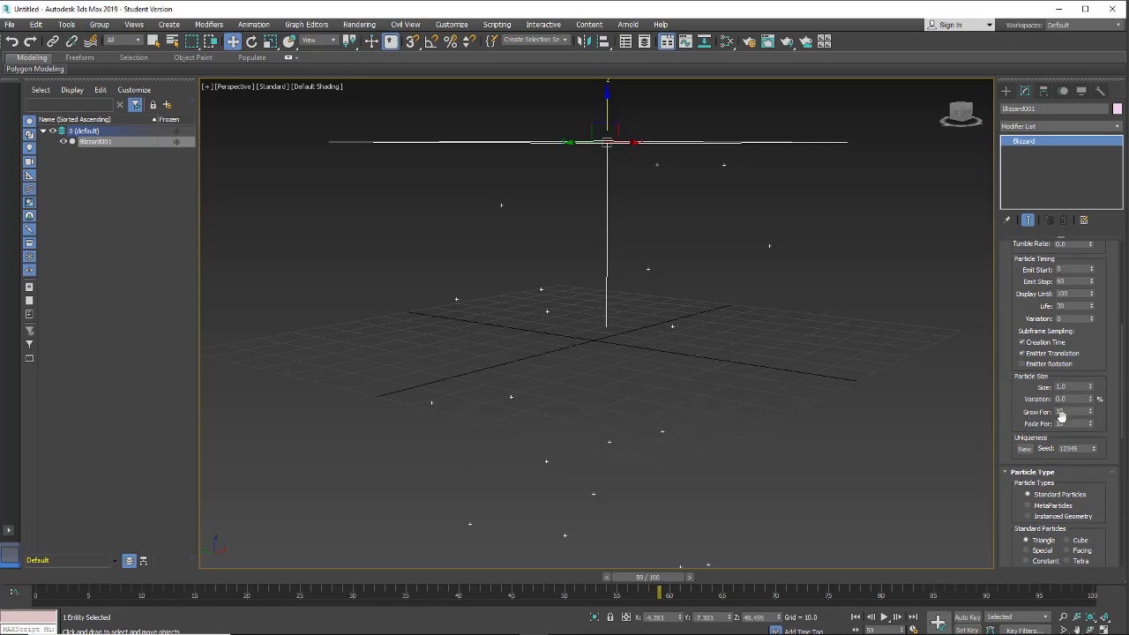
scroll(1015, 313, "up", 5)
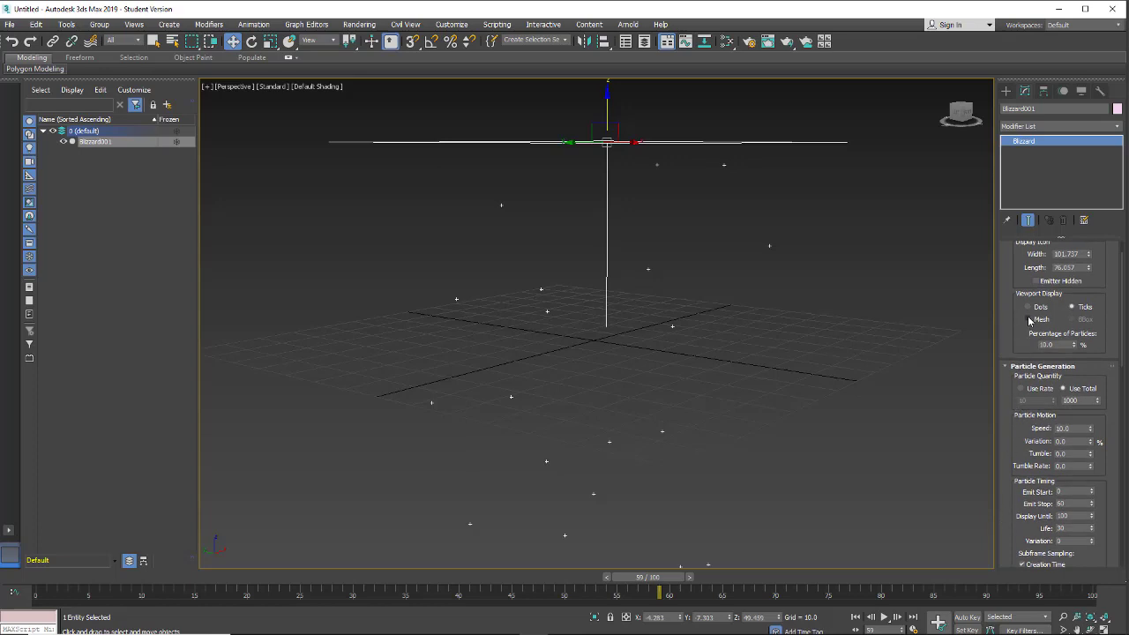
Display the Blizzard particles as Mesh in the viewport.
left_click(1028, 318)
mouse_move(1015, 337)
left_mouse_down()
mouse_move(1006, 418)
mouse_move(1003, 335)
left_mouse_up()
scroll(1003, 334, "down", 3)
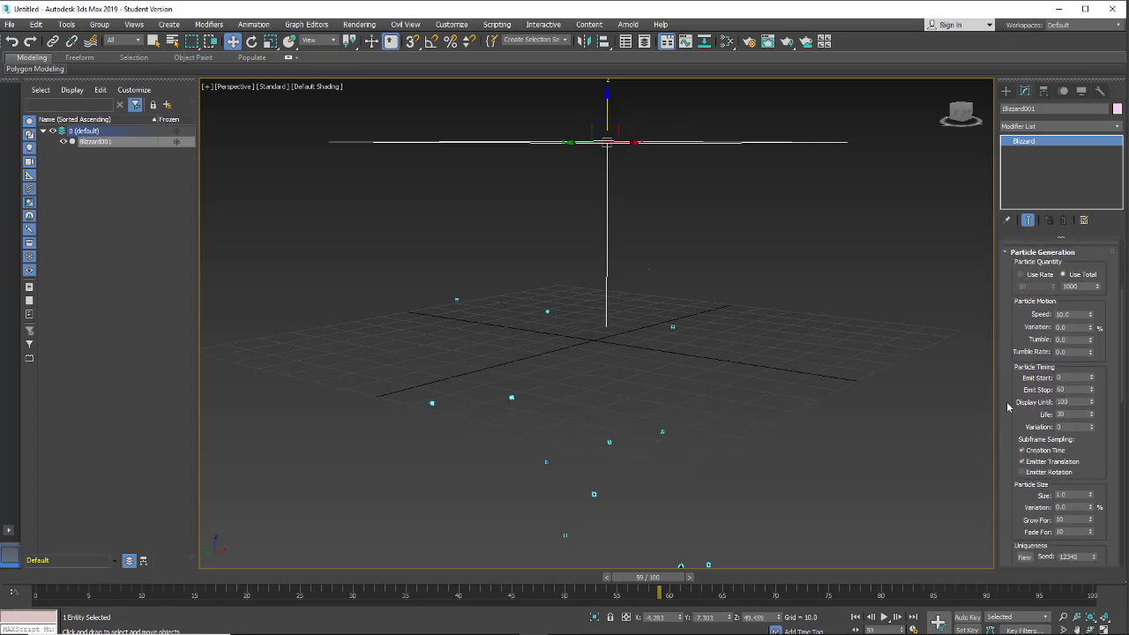
scroll(1013, 300, "down", 3)
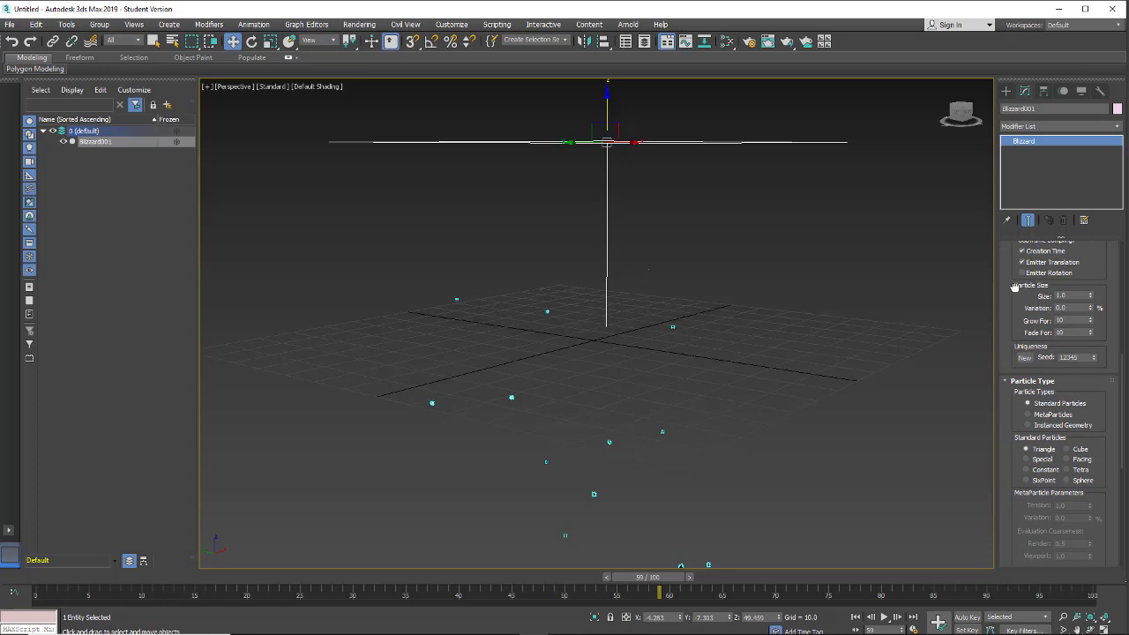
Set the particle Size to 2.0 and rewind the timeline to about frame 10.
left_click_drag(1012, 287, 1013, 285)
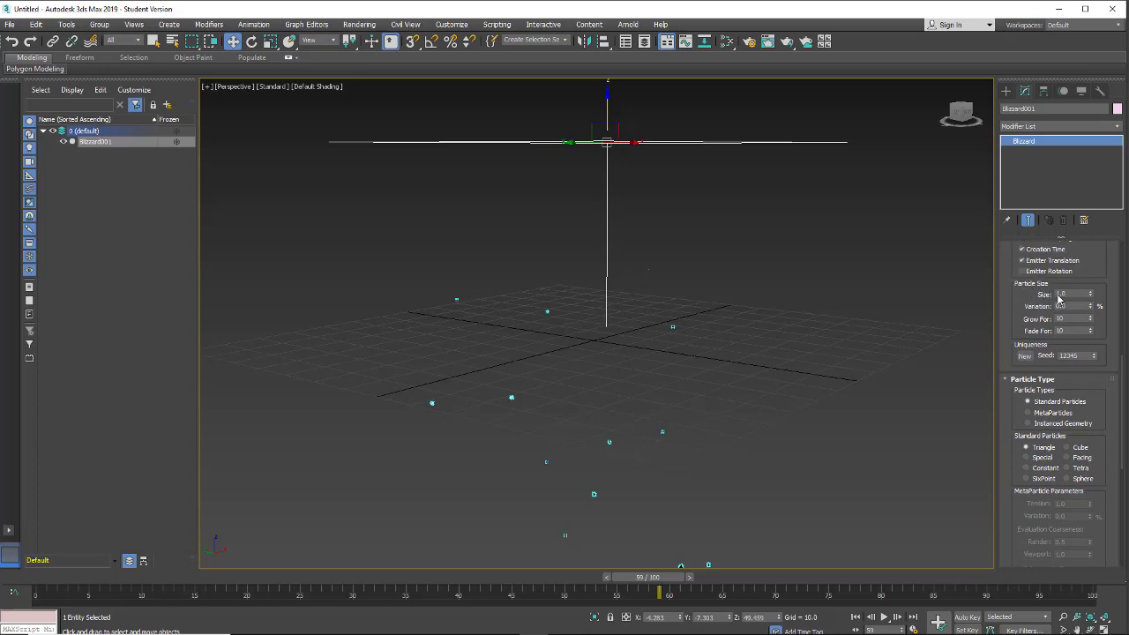
left_click_drag(1090, 271, 1090, 262)
type("2")
key("Return")
left_click_drag(630, 582, 141, 586)
Set the Blizzard particles' Grow For value to 0.
key("w")
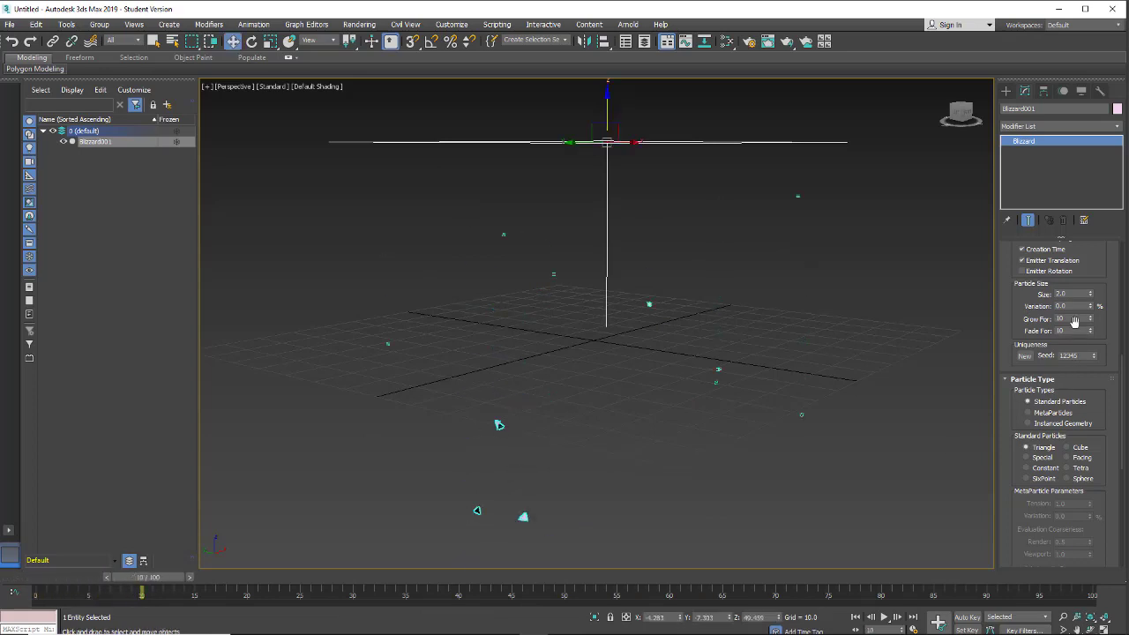
left_click(1072, 318)
type("0")
key("Return")
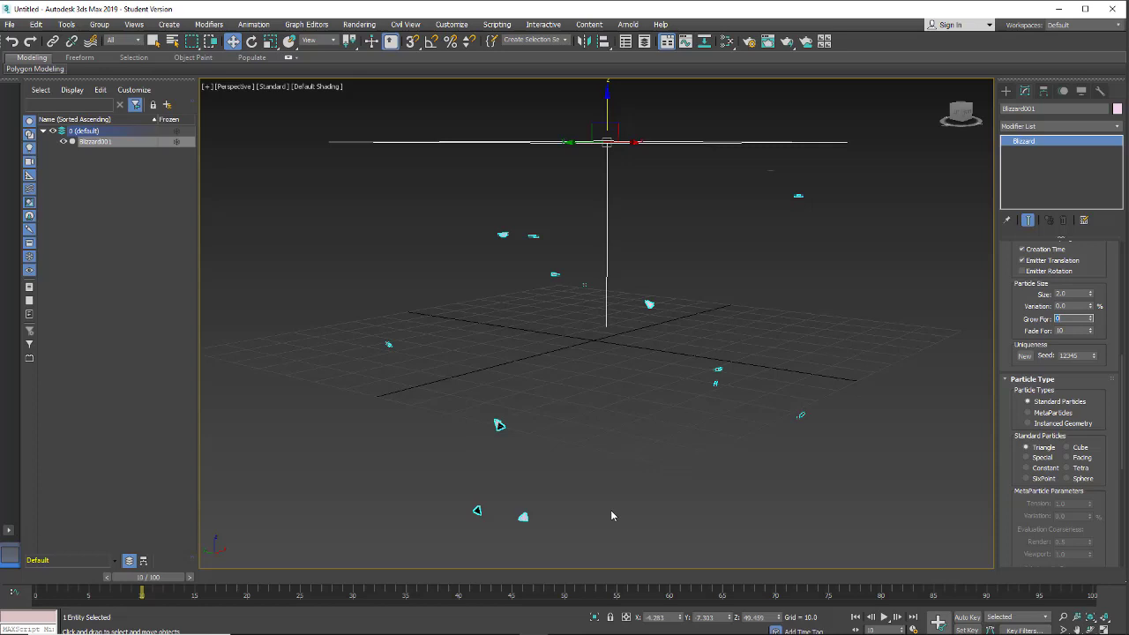
Inspect the particles at frame 30 and reset Fade For to 0.
middle_click_drag(612, 516, 645, 361, "alt")
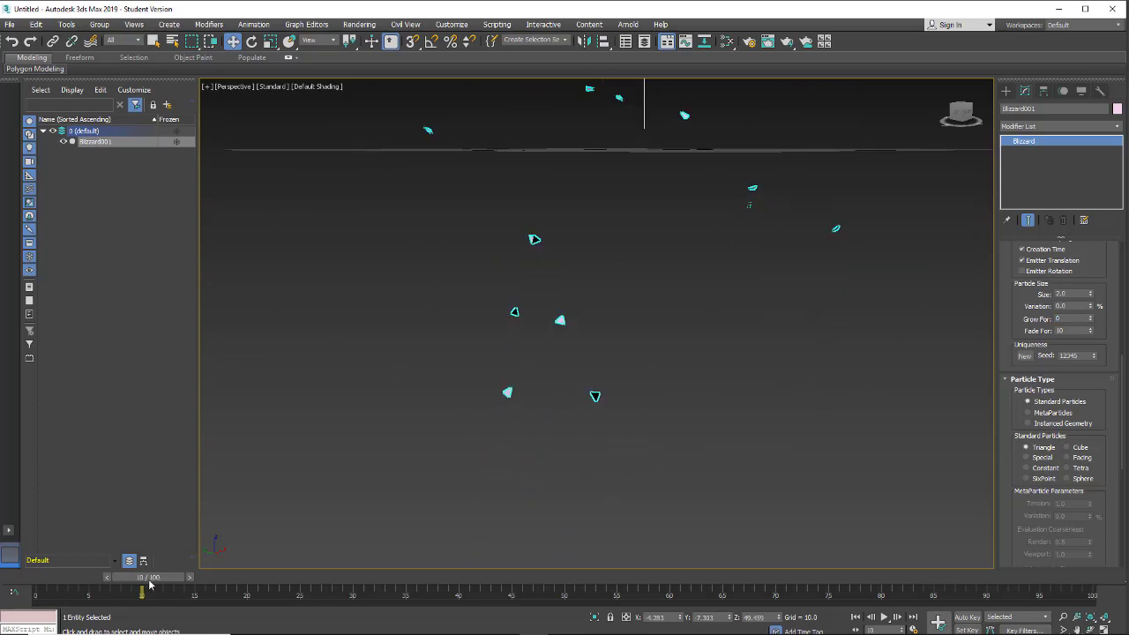
left_click_drag(150, 582, 352, 584)
middle_click_drag(580, 528, 680, 481, "alt")
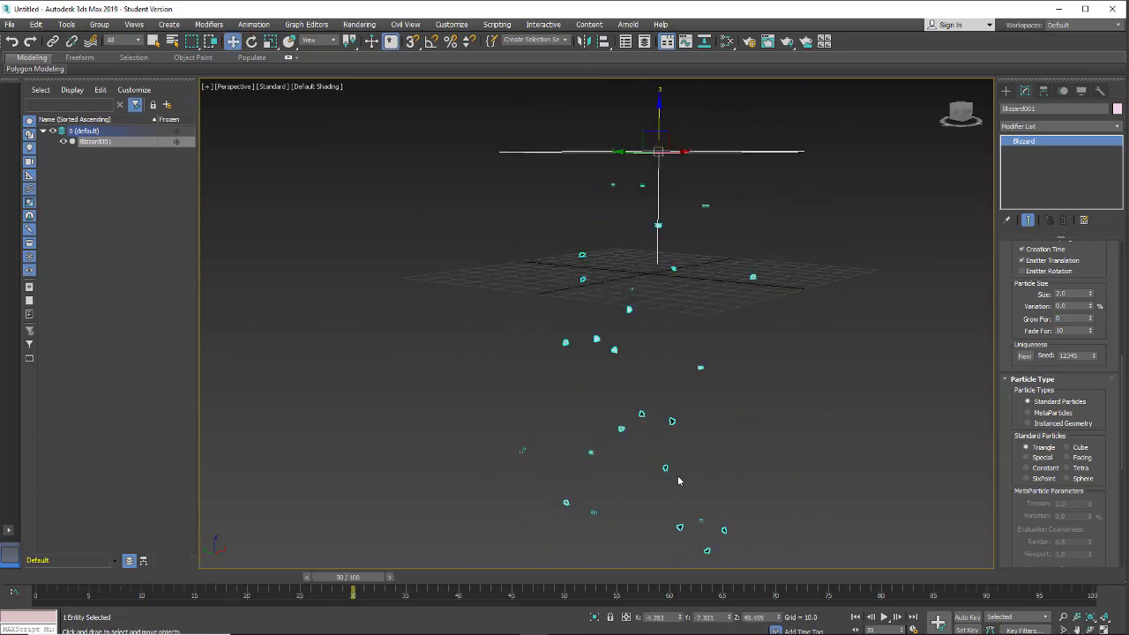
middle_click_drag(629, 526, 572, 303)
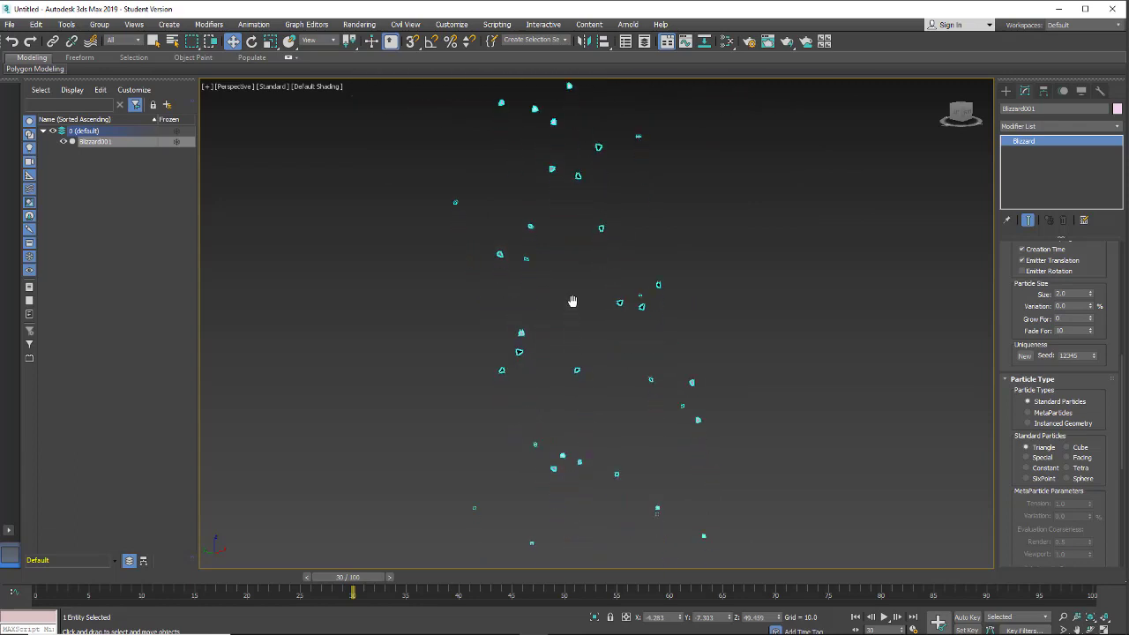
middle_click_drag(597, 143, 600, 155)
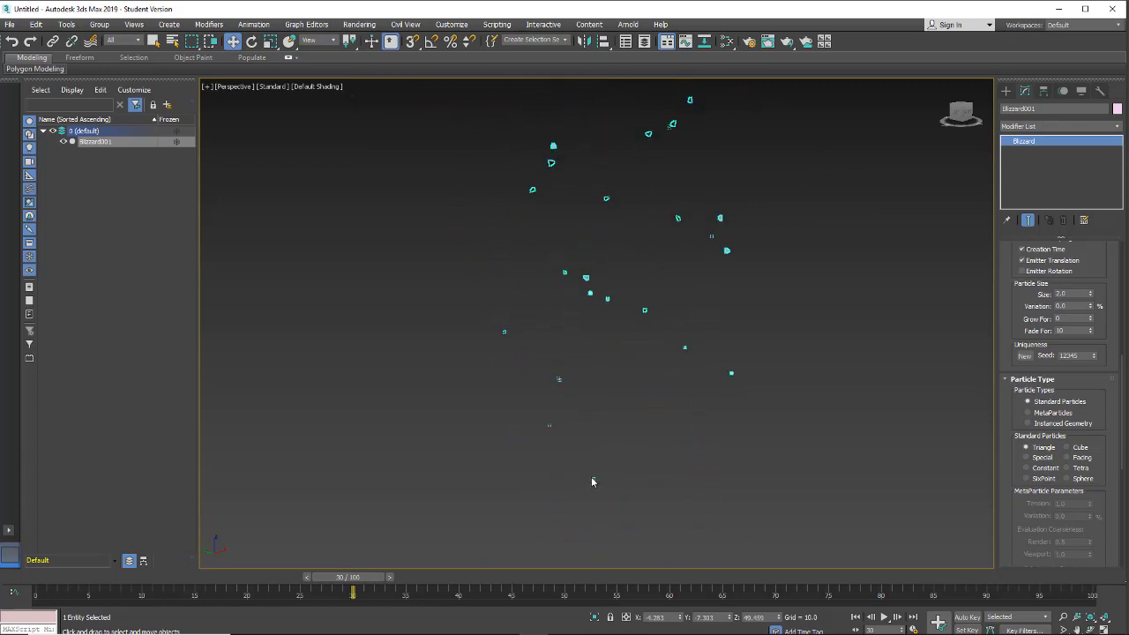
right_click(1092, 333)
mouse_move(1091, 333)
left_mouse_down()
mouse_move(1090, 311)
mouse_move(1082, 332)
left_mouse_up()
right_click(1091, 332)
Reset the viewport to its Home view, framing the whole Blizzard emitter and particles.
scroll(1012, 507, "down", 5)
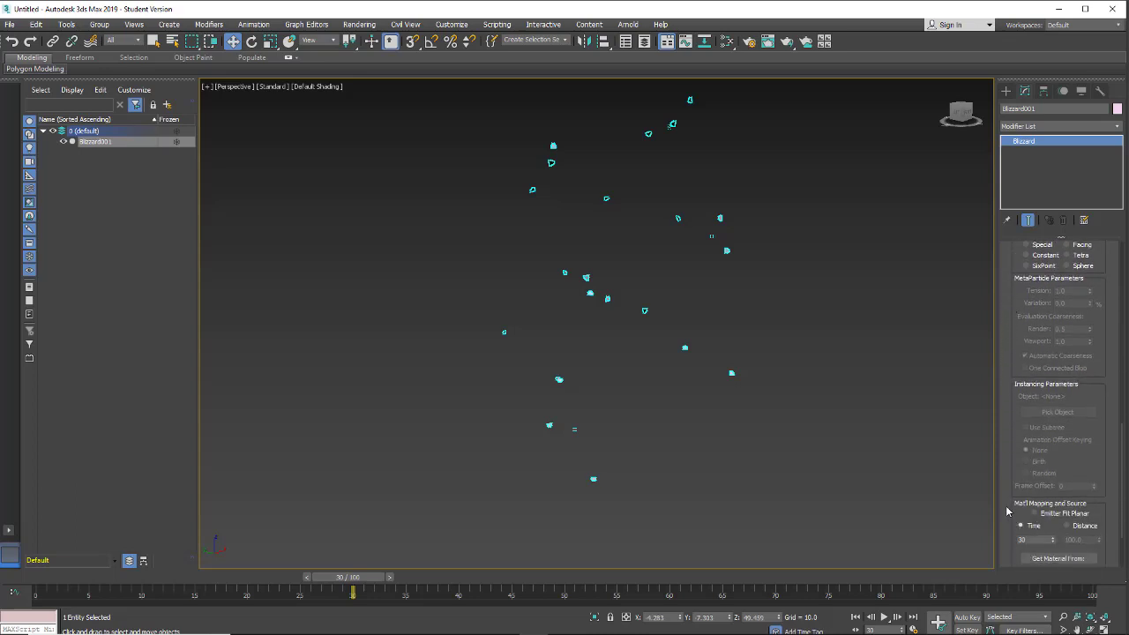
scroll(1028, 495, "down", 2)
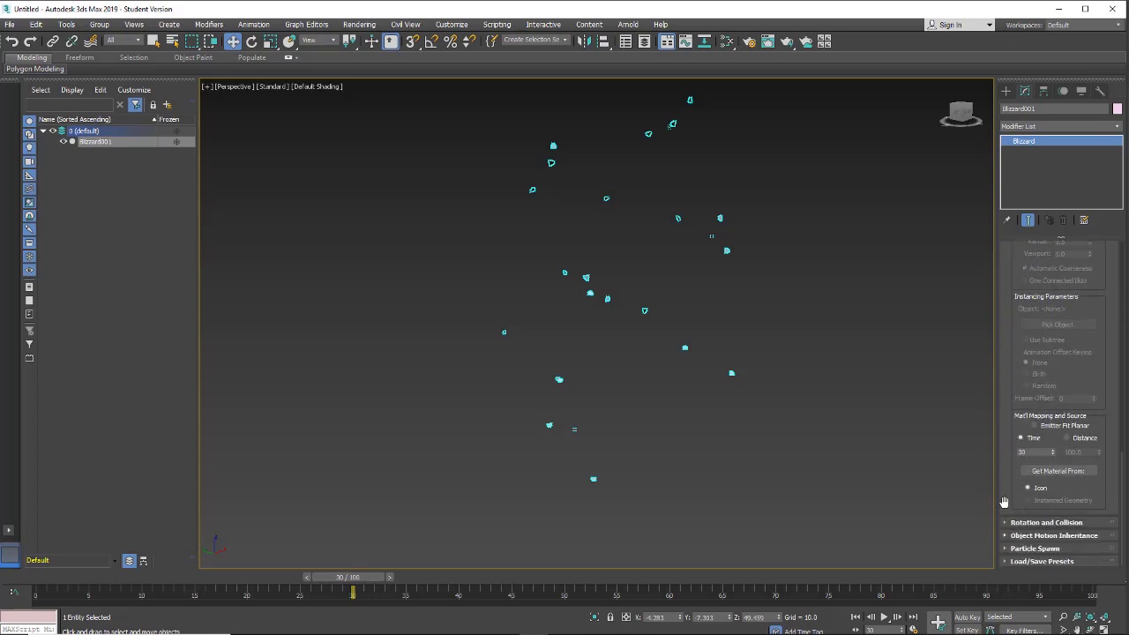
scroll(500, 407, "up", 2)
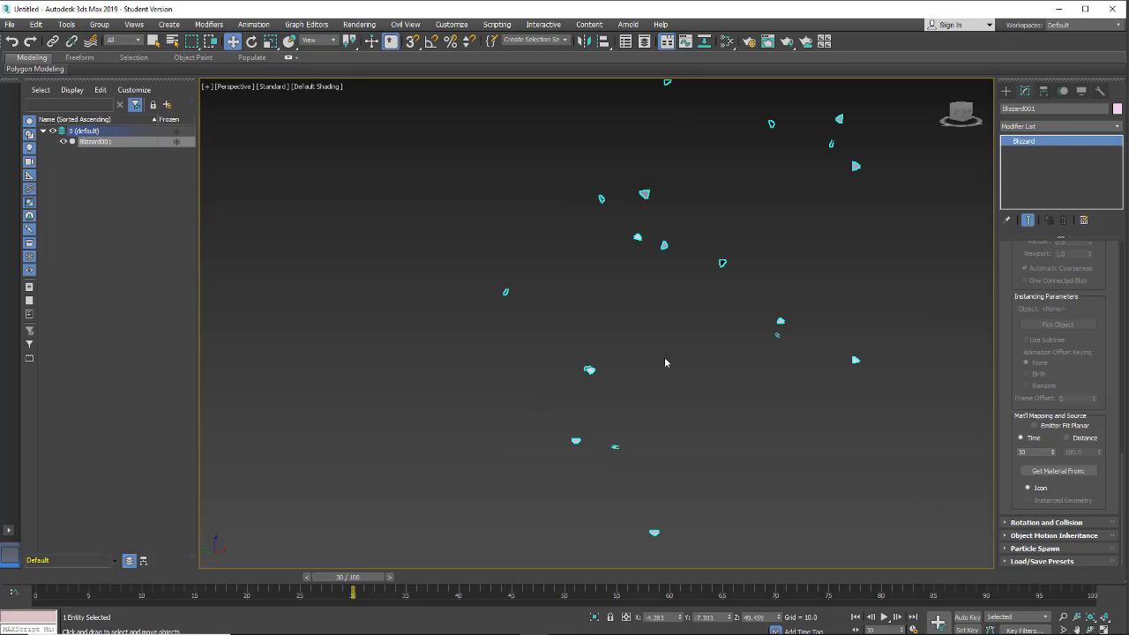
left_click_drag(946, 91, 943, 88)
left_click(943, 87)
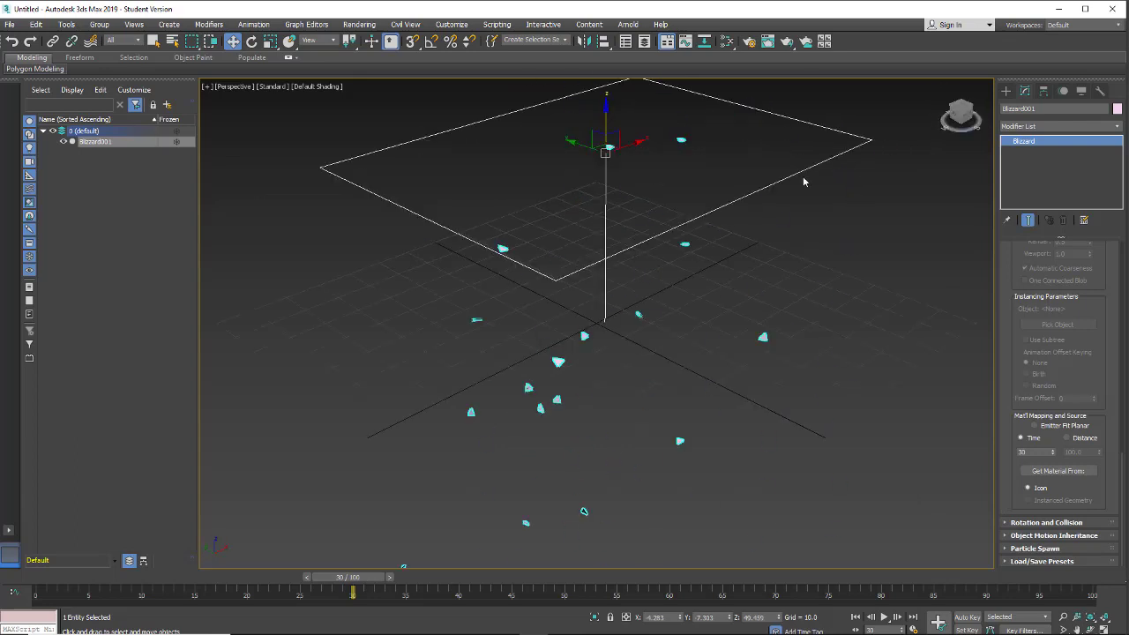
Delete Blizzard001, draw a Spray001 emitter at the grid centre, then delete it too.
key("Delete")
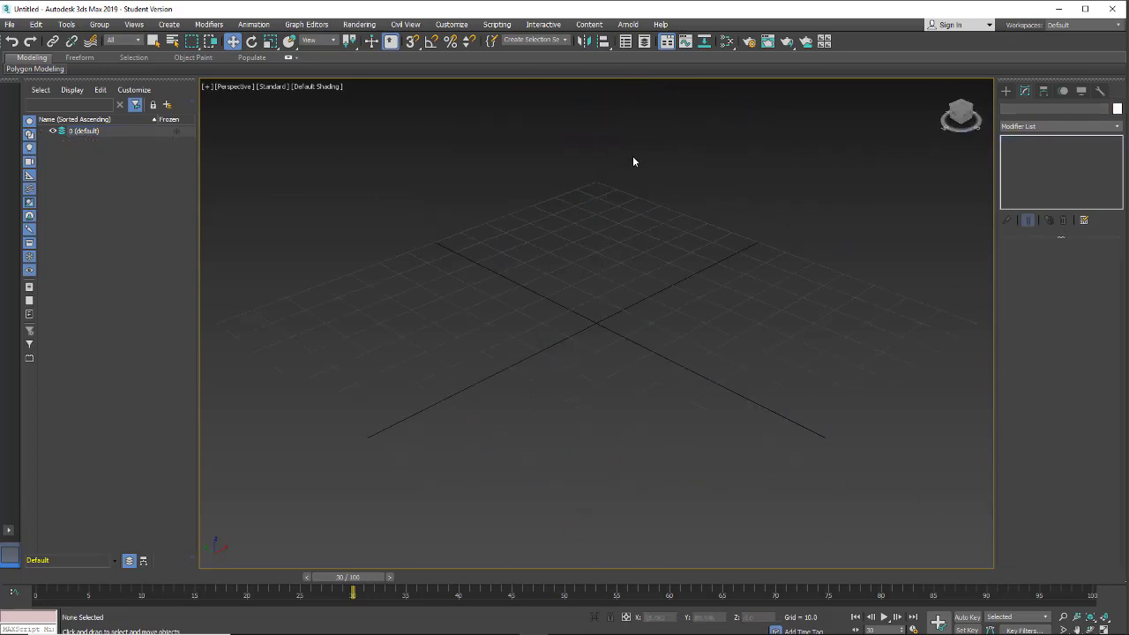
left_click(1006, 90)
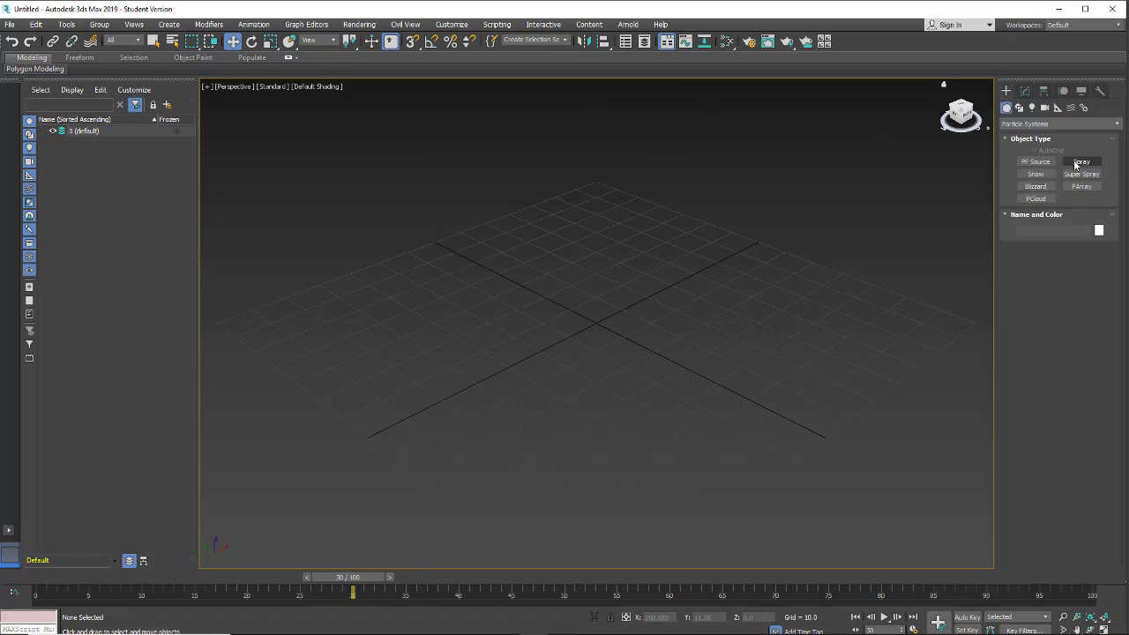
left_click(1080, 162)
mouse_move(607, 251)
left_mouse_down()
mouse_move(585, 444)
mouse_move(583, 428)
left_mouse_up()
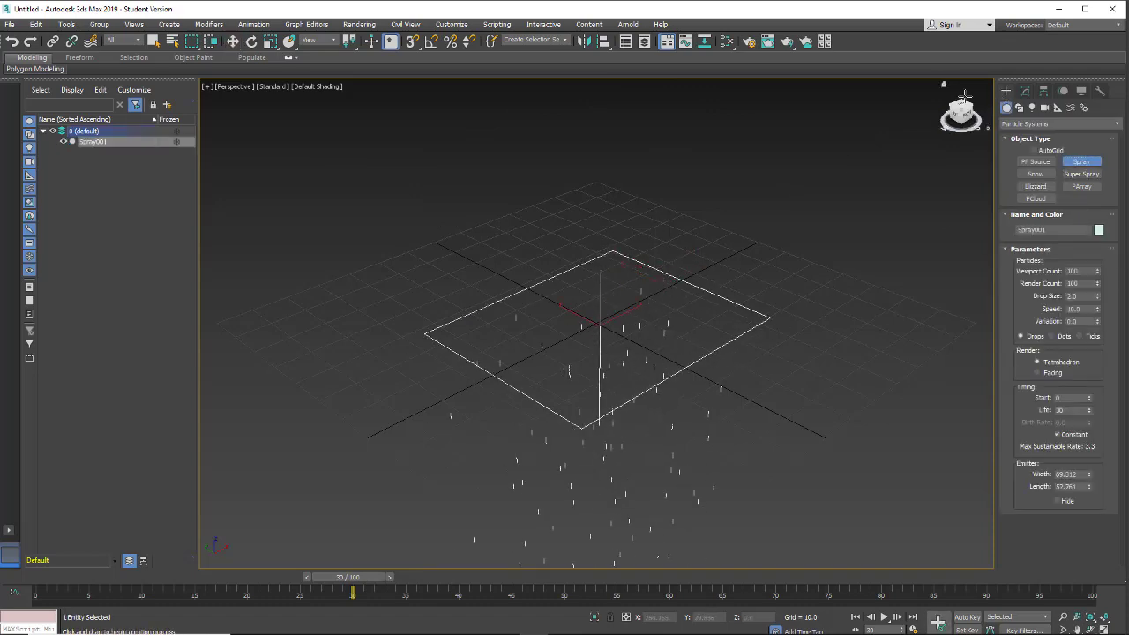
left_click(1024, 92)
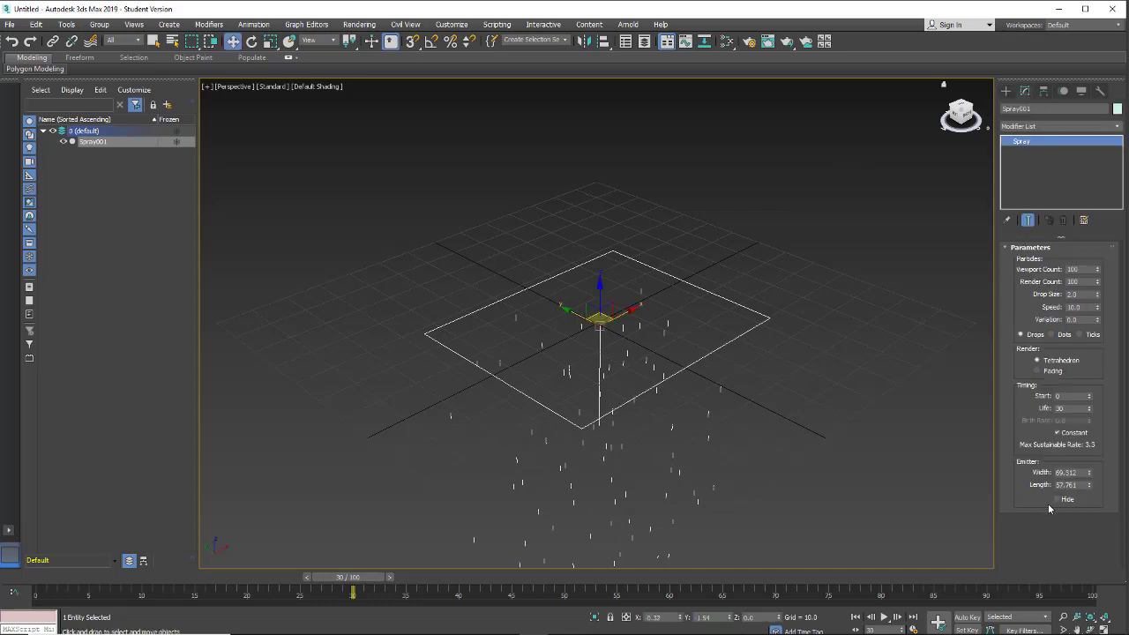
key("Delete")
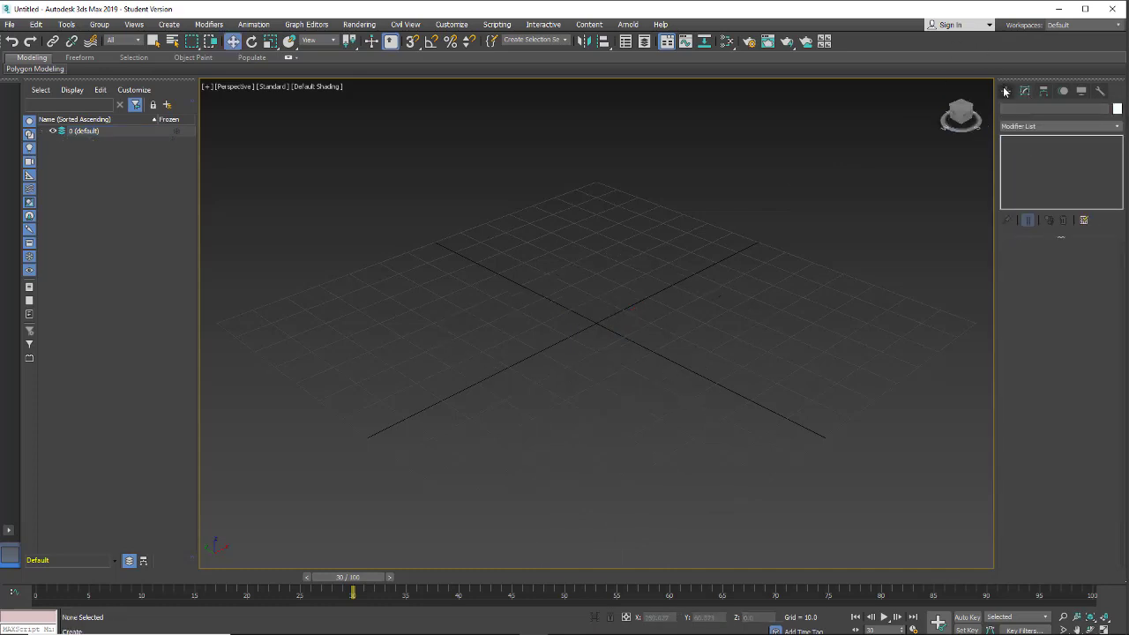
Place SuperSpray001 at the grid centre with an icon size of 6.581.
left_click(1005, 92)
left_click(1082, 174)
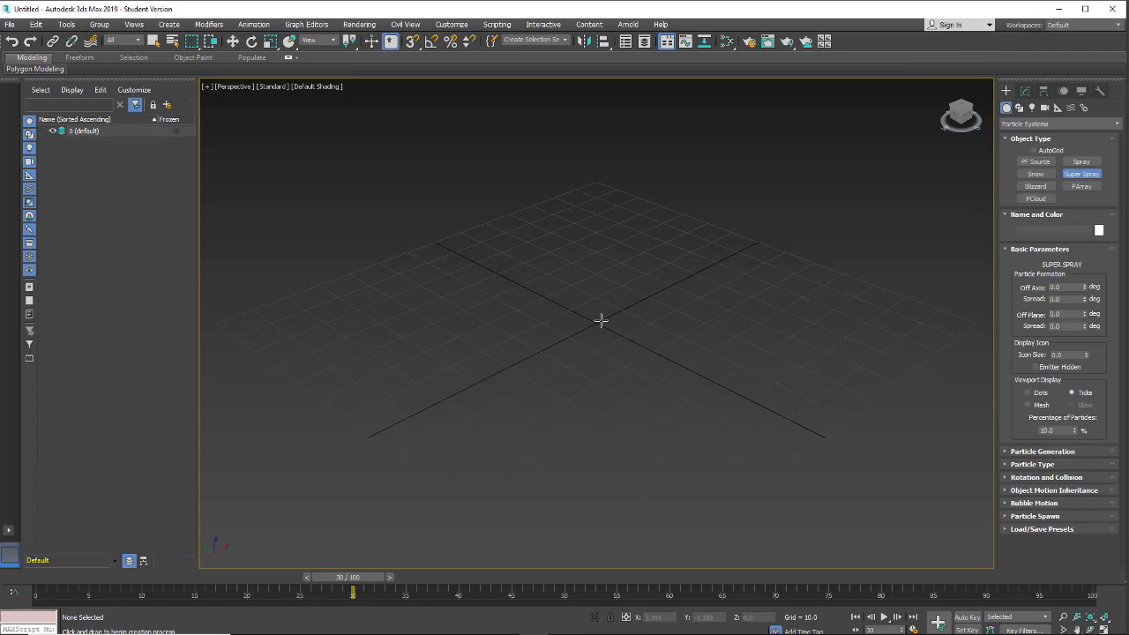
mouse_move(600, 321)
left_mouse_down()
mouse_move(622, 334)
mouse_move(611, 319)
left_mouse_up()
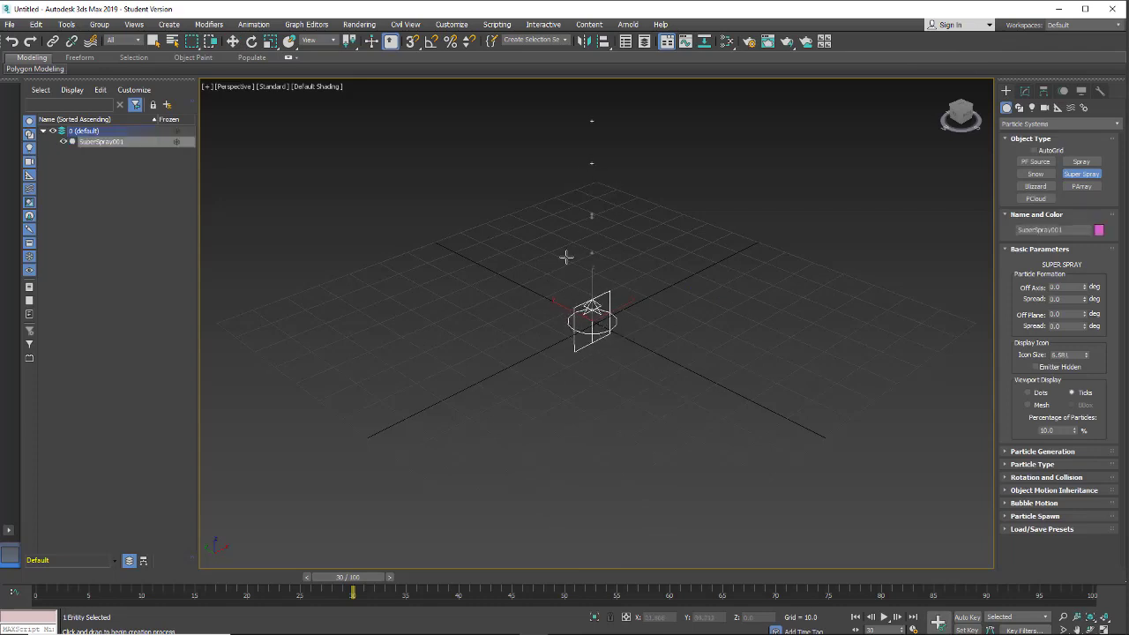